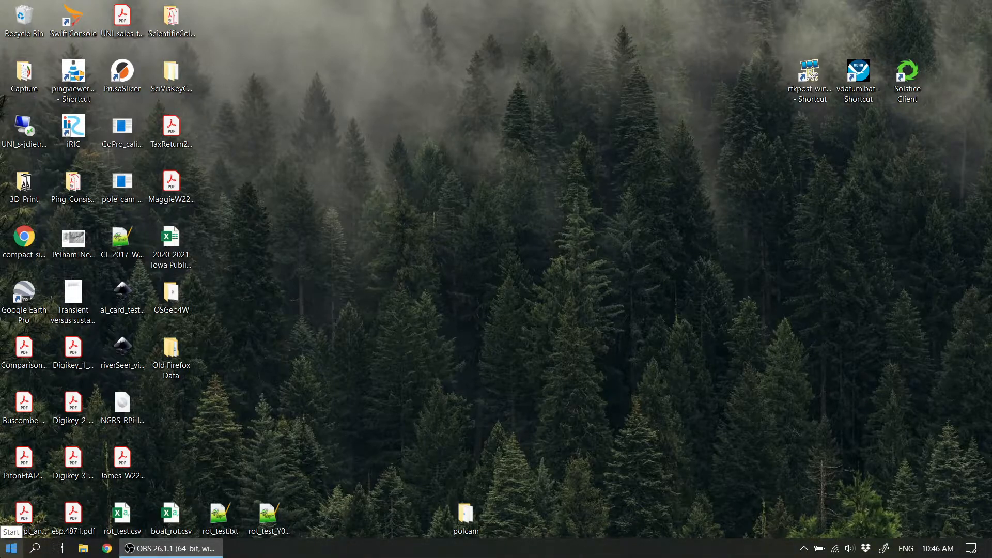
Step: Open QGIS Desktop 3.16.3 with GRASS 7.8.5 from the OSGeo4W program folder
{"action": "left_click", "coordinate": [11, 548]}
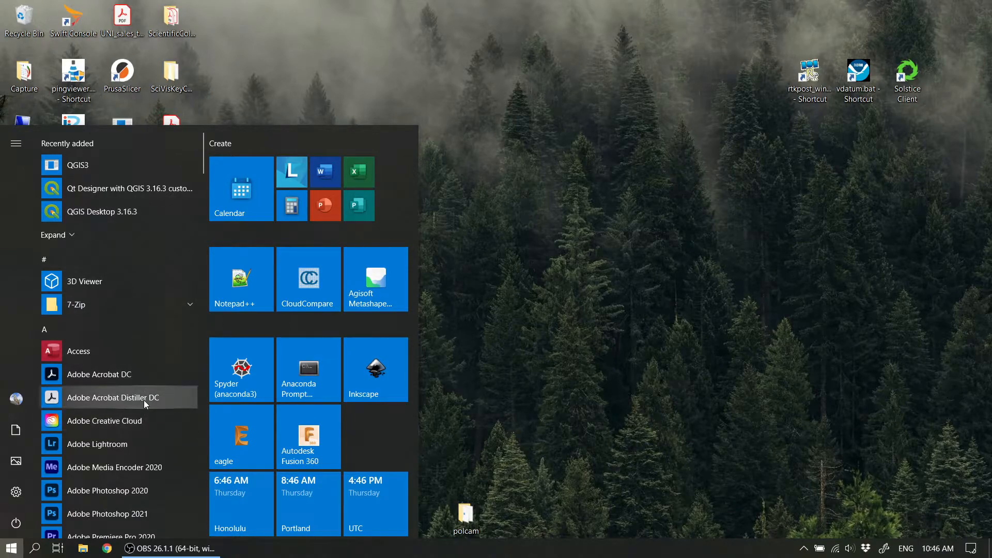
{"action": "scroll", "coordinate": [143, 399], "scroll_direction": "down", "scroll_amount": 4}
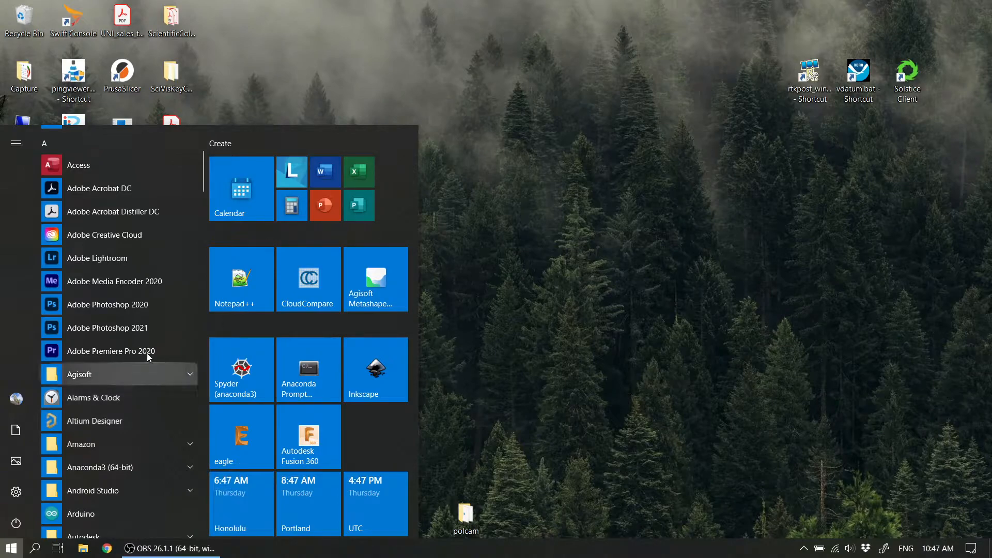
{"action": "left_click_drag", "start_coordinate": [203, 171], "coordinate": [187, 361]}
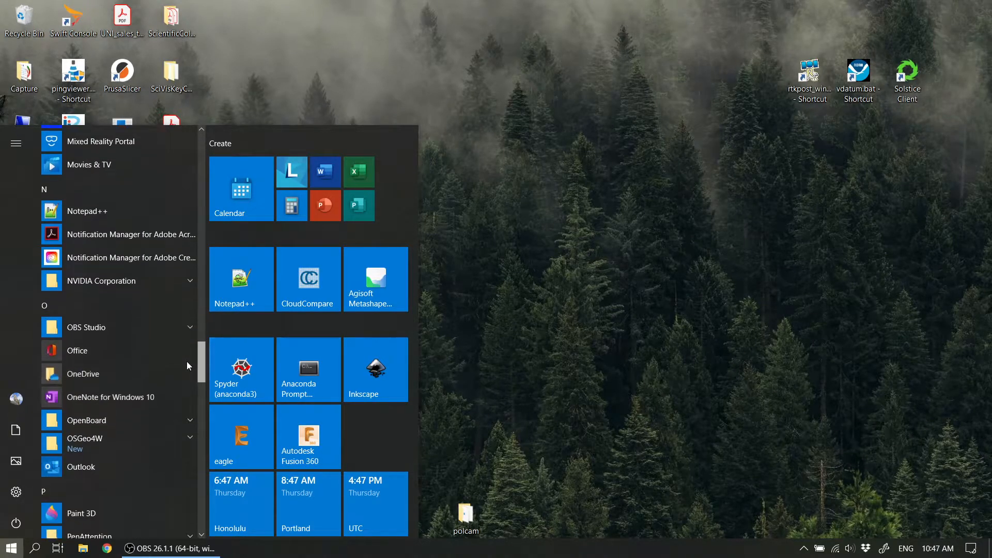
{"action": "left_click", "coordinate": [135, 444]}
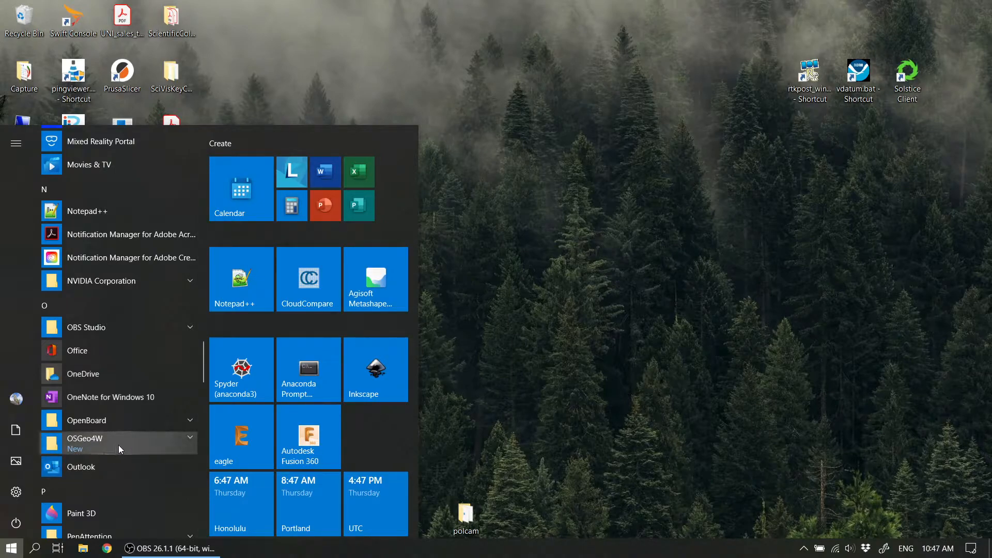
{"action": "scroll", "coordinate": [153, 431], "scroll_direction": "down", "scroll_amount": 1}
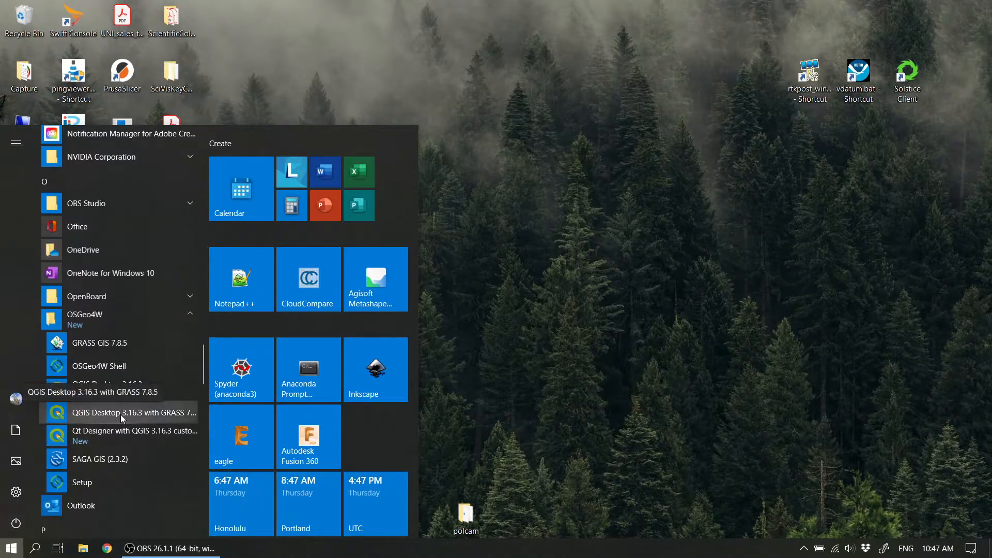
{"action": "left_click", "coordinate": [148, 415]}
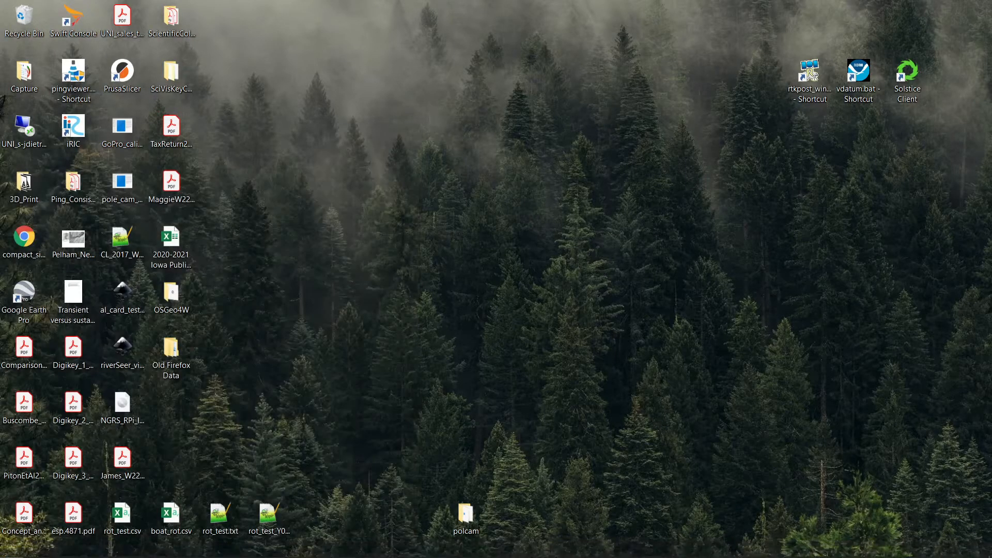
Step: Search the computer for Qgis and launch QGIS Desktop 3.16.3 with GRASS 7.8.5
{"action": "left_click", "coordinate": [11, 548]}
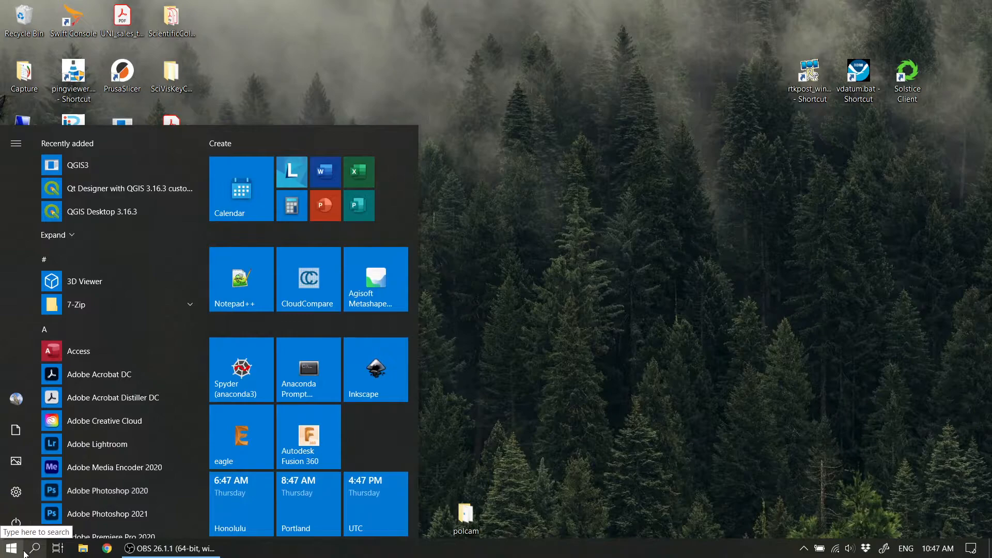
{"action": "type", "text": "Qgis"}
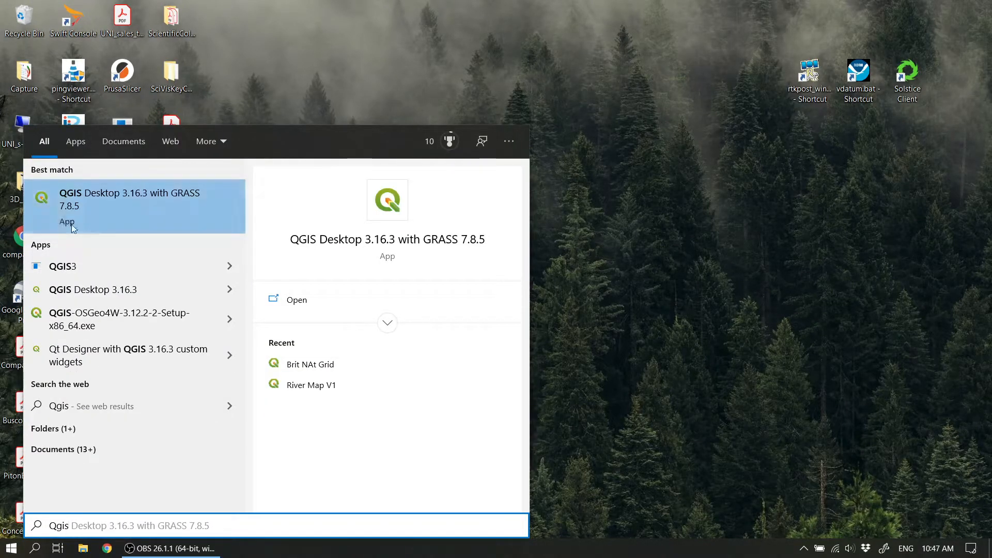
{"action": "left_click", "coordinate": [131, 199]}
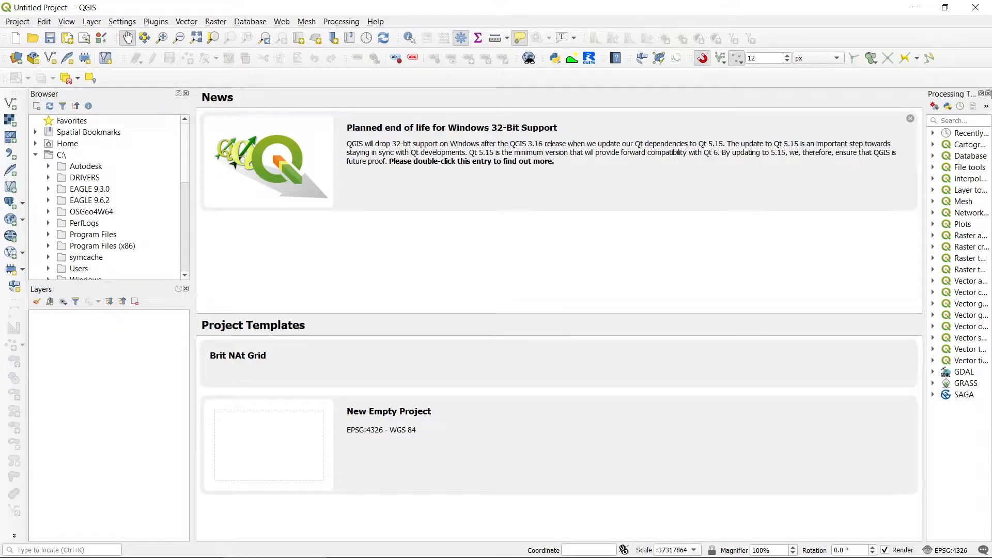
Step: Close the Processing Toolbox, show it again and narrow it slightly
{"action": "left_click", "coordinate": [988, 94]}
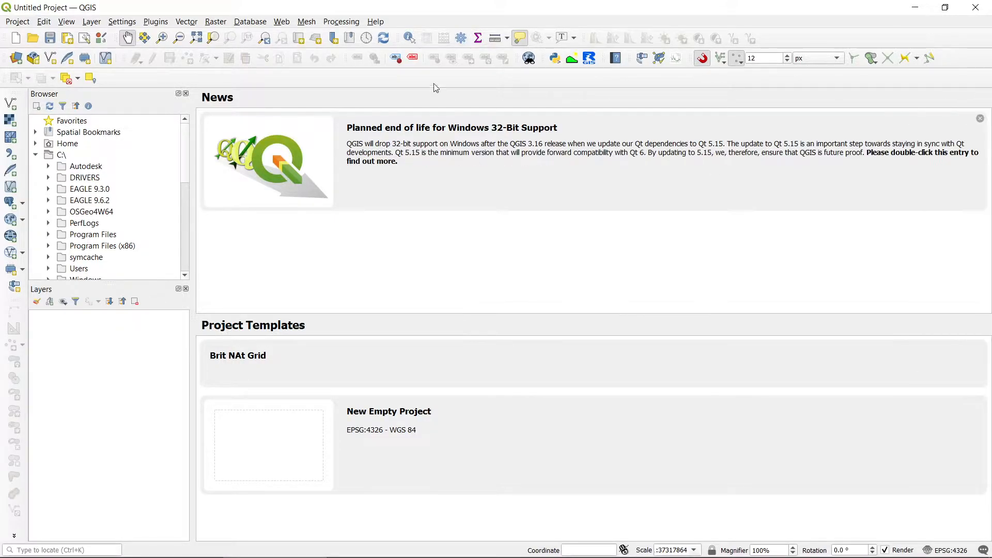
{"action": "left_click", "coordinate": [347, 27]}
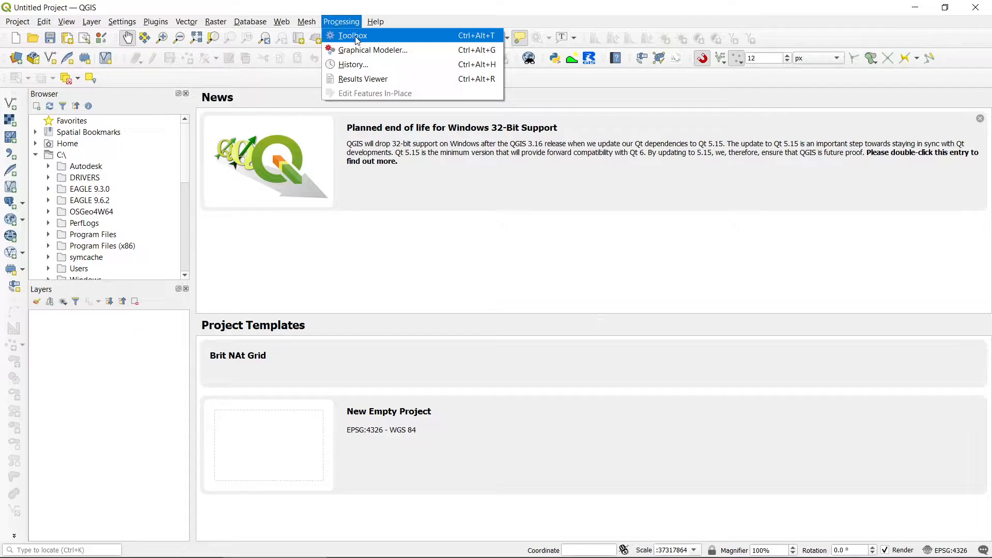
{"action": "left_click", "coordinate": [353, 35]}
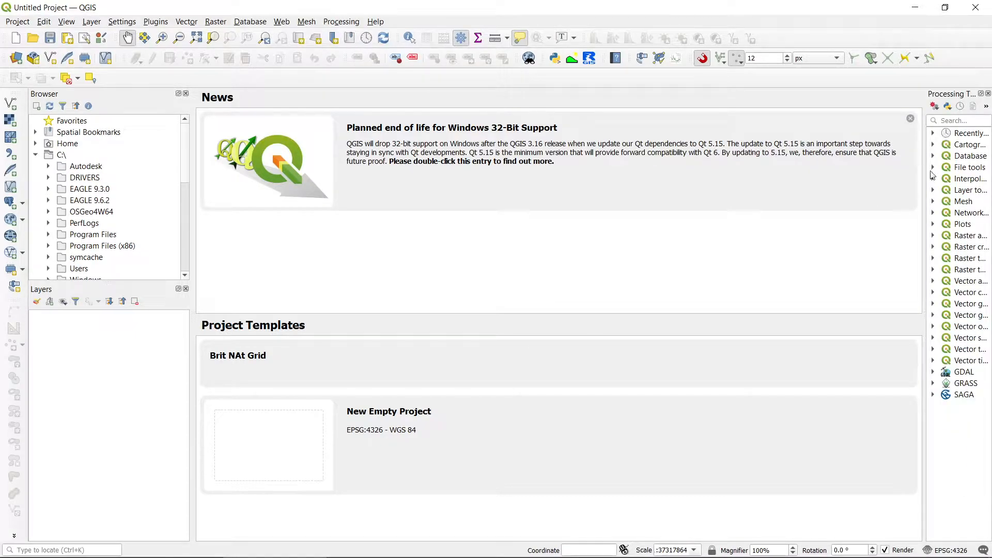
{"action": "left_click_drag", "start_coordinate": [922, 172], "coordinate": [928, 193]}
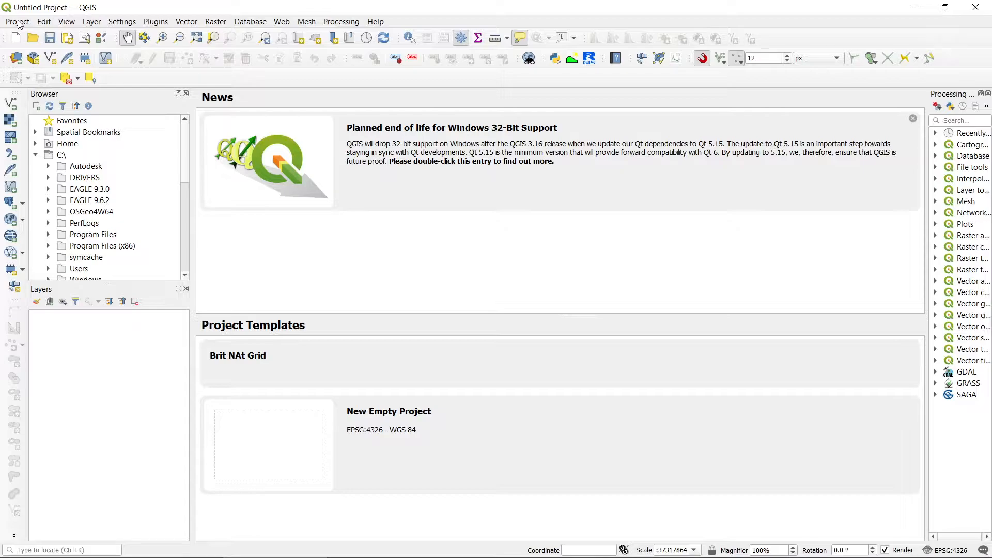
Step: Open the project's coordinate reference system properties and go to the start of the predefined systems
{"action": "left_click", "coordinate": [19, 22]}
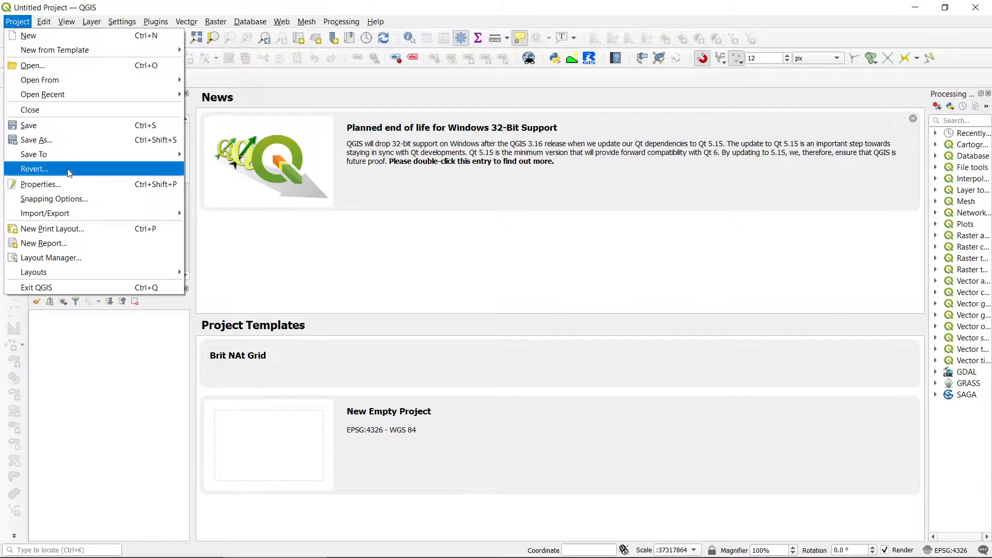
{"action": "left_click", "coordinate": [66, 184]}
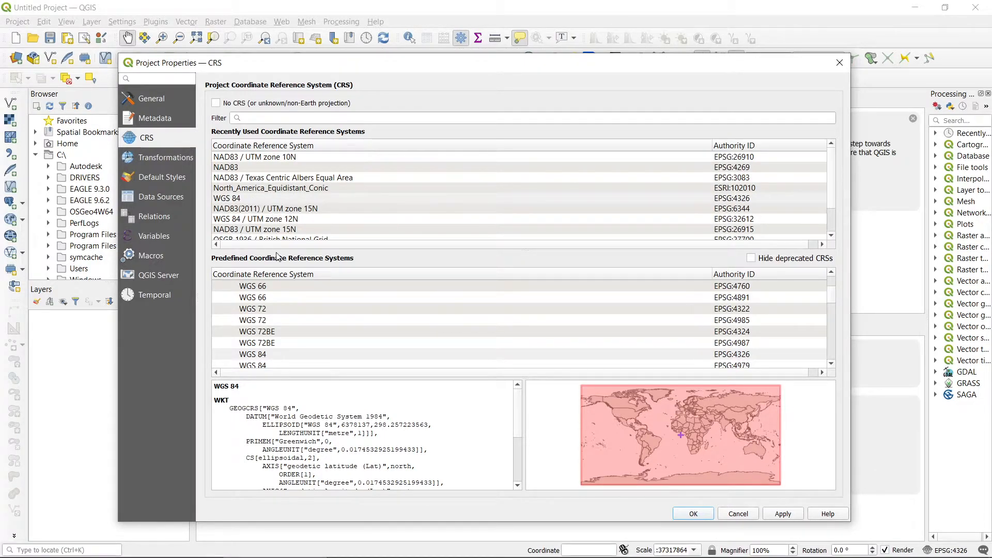
{"action": "left_click_drag", "start_coordinate": [830, 294], "coordinate": [836, 279]}
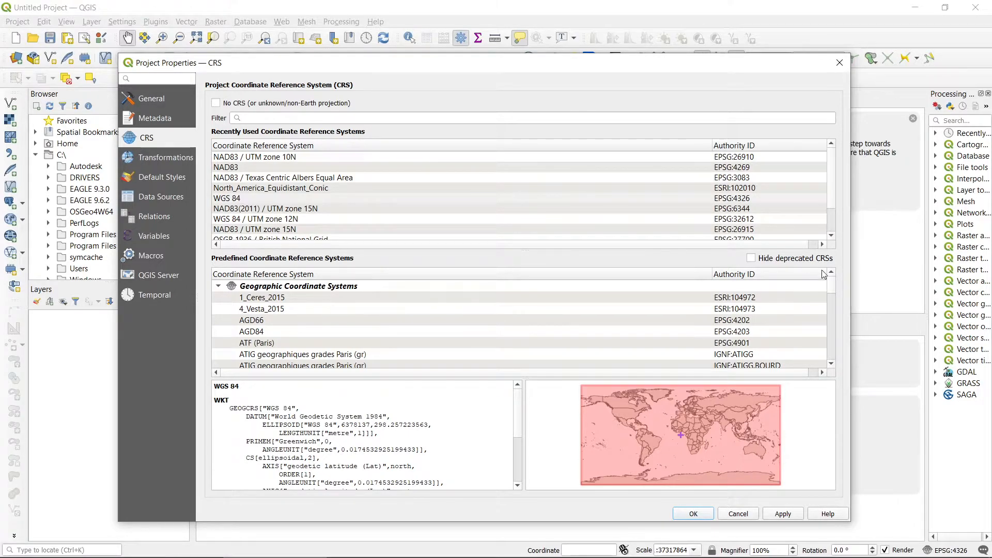
{"action": "mouse_move", "coordinate": [833, 285]}
{"action": "left_mouse_down"}
{"action": "mouse_move", "coordinate": [827, 369]}
{"action": "mouse_move", "coordinate": [844, 334]}
{"action": "mouse_move", "coordinate": [847, 280]}
{"action": "left_mouse_up"}
Step: Filter the coordinate reference systems by WGS 84 and select the geographic system WGS 84 (EPSG:4326)
{"action": "left_click", "coordinate": [272, 119]}
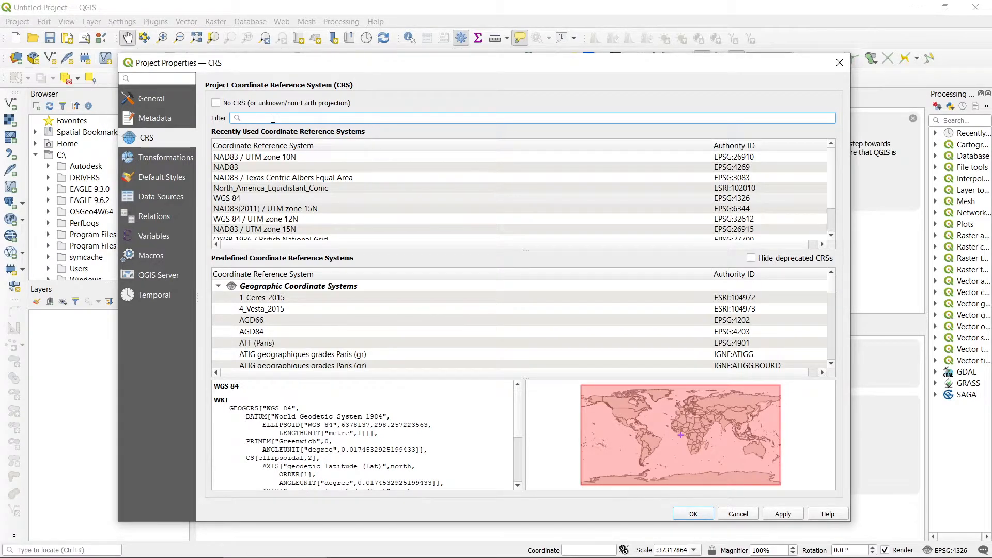
{"action": "type", "text": "WGS 84"}
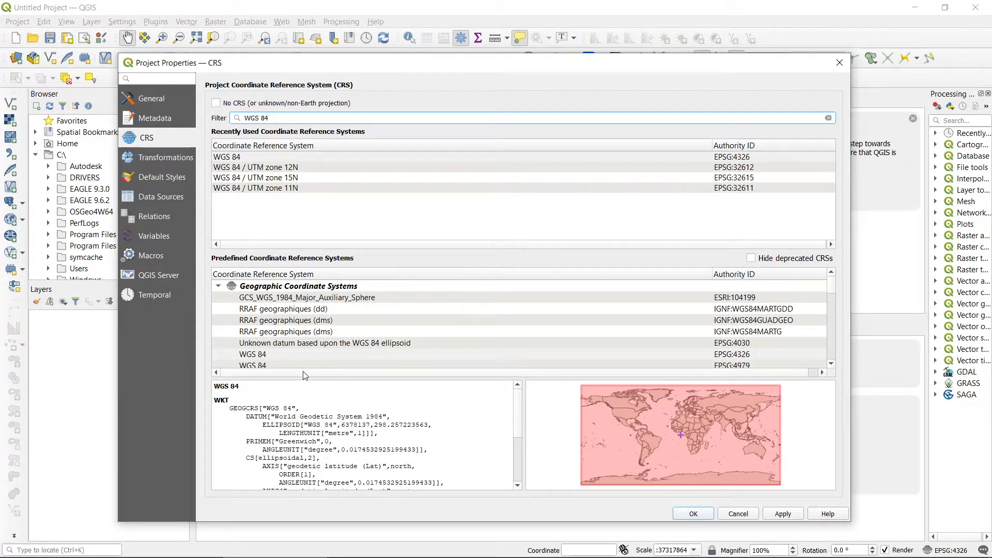
{"action": "scroll", "coordinate": [314, 335], "scroll_direction": "down", "scroll_amount": 1}
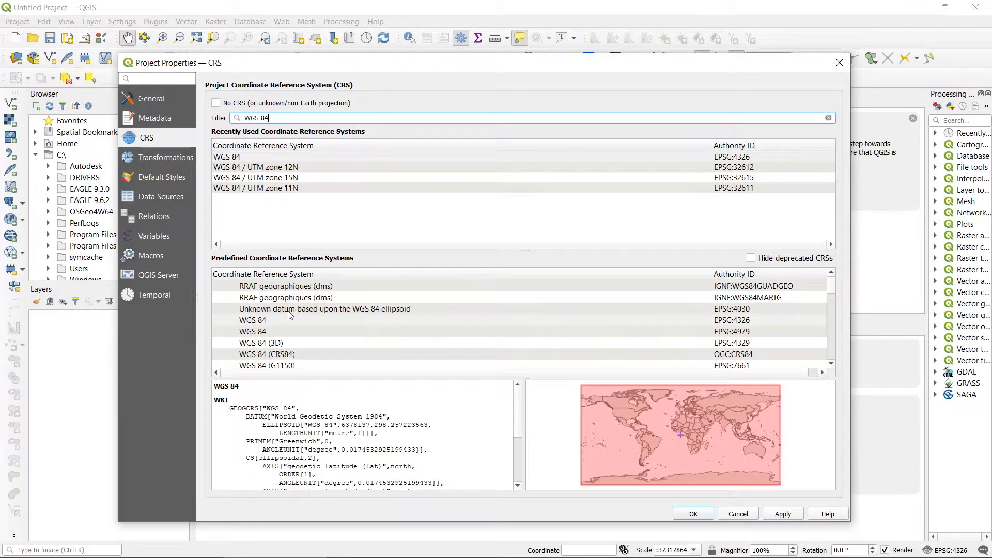
{"action": "scroll", "coordinate": [288, 314], "scroll_direction": "down", "scroll_amount": 5}
{"action": "scroll", "coordinate": [288, 314], "scroll_direction": "down", "scroll_amount": 8}
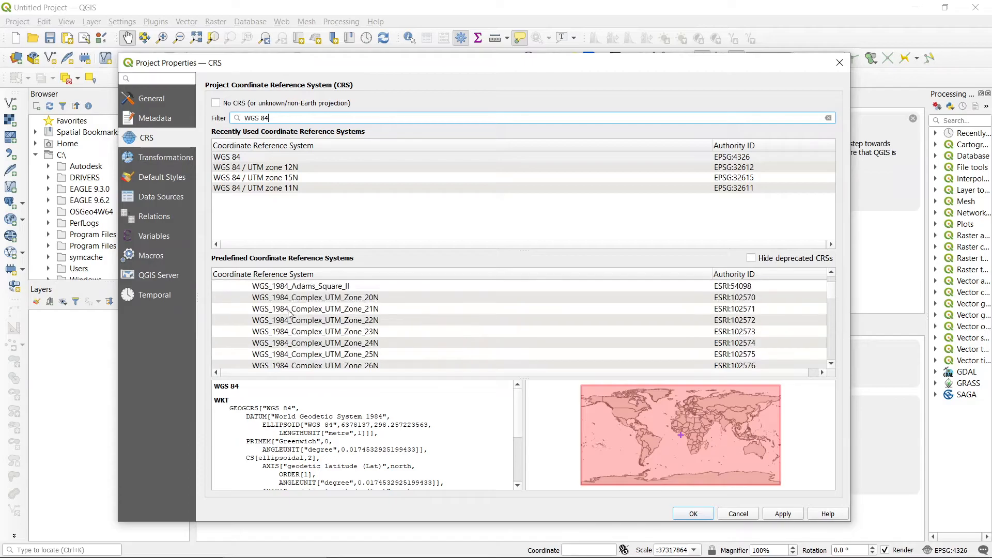
{"action": "scroll", "coordinate": [289, 314], "scroll_direction": "up", "scroll_amount": 15}
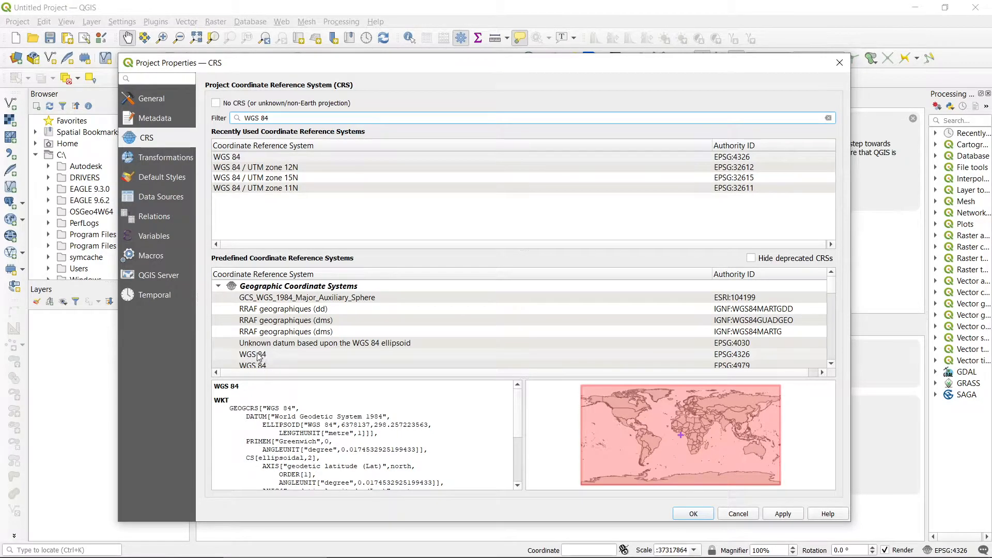
{"action": "left_click", "coordinate": [754, 356]}
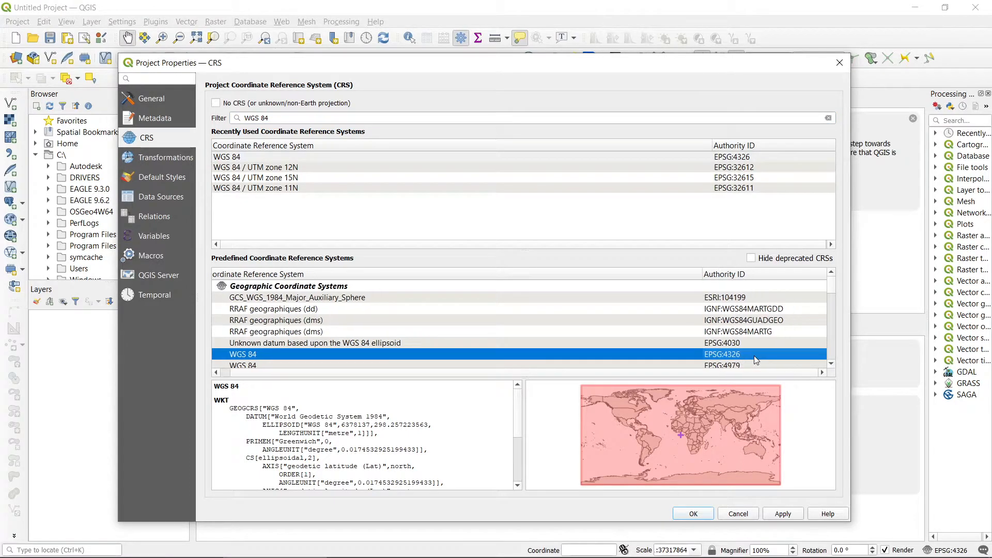
{"action": "left_click_drag", "start_coordinate": [349, 373], "coordinate": [290, 372]}
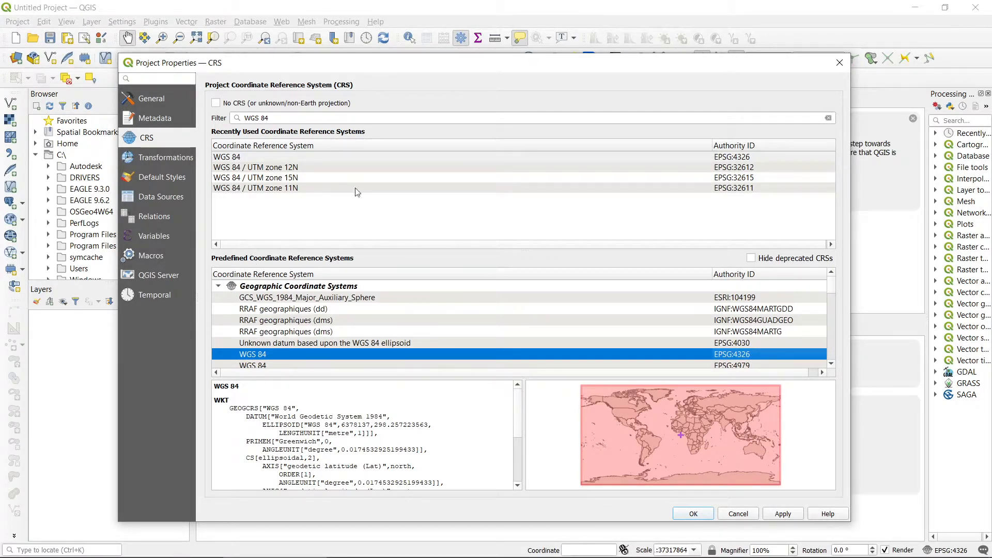
Step: Search the coordinate reference systems for UTM zone, trying zones 10, 15 and 18
{"action": "triple_click", "coordinate": [298, 115]}
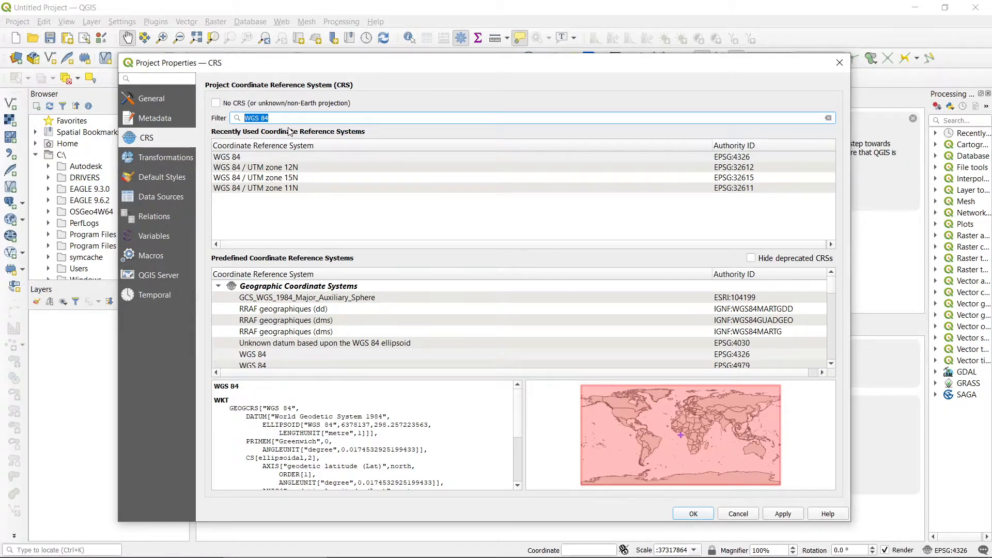
{"action": "type", "text": "UTM"}
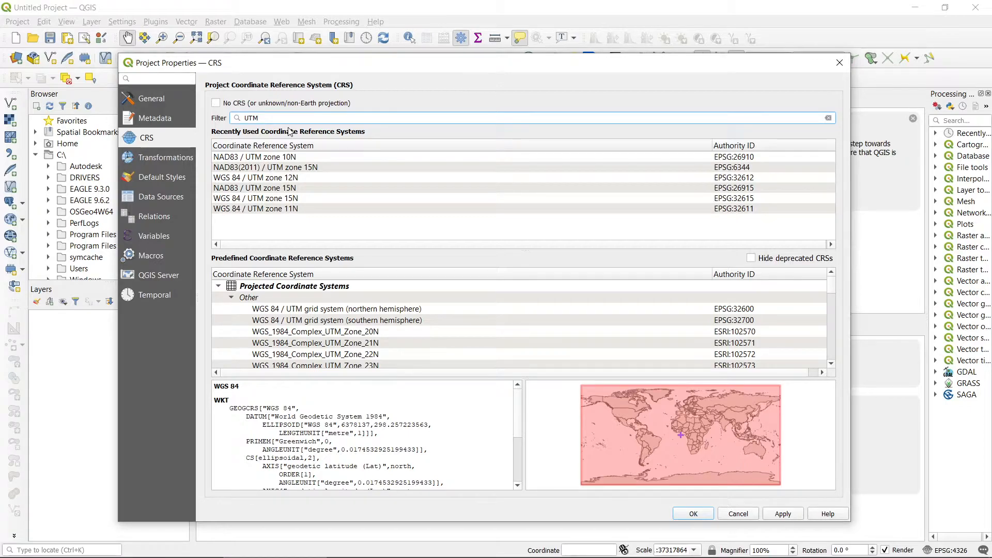
{"action": "type", "text": " zone"}
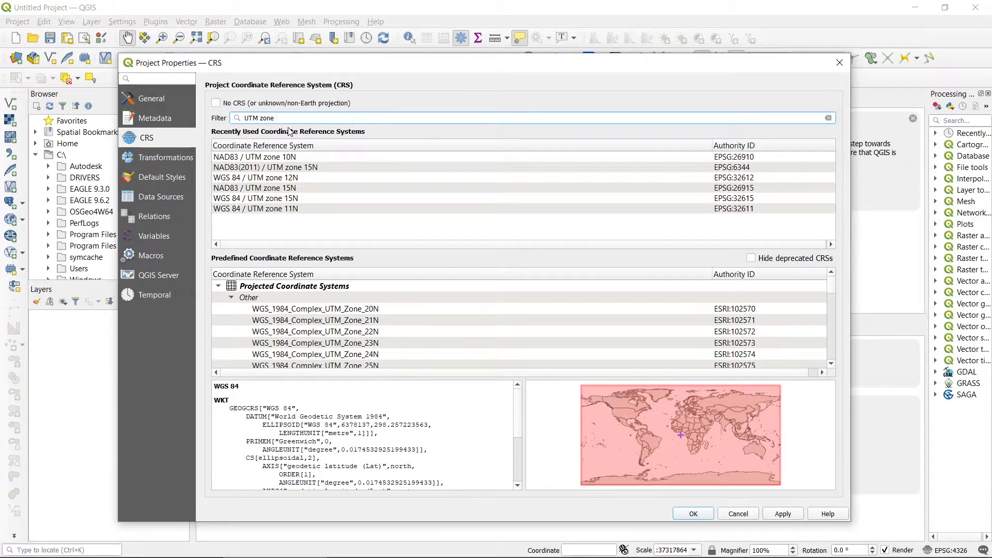
{"action": "type", "text": "10"}
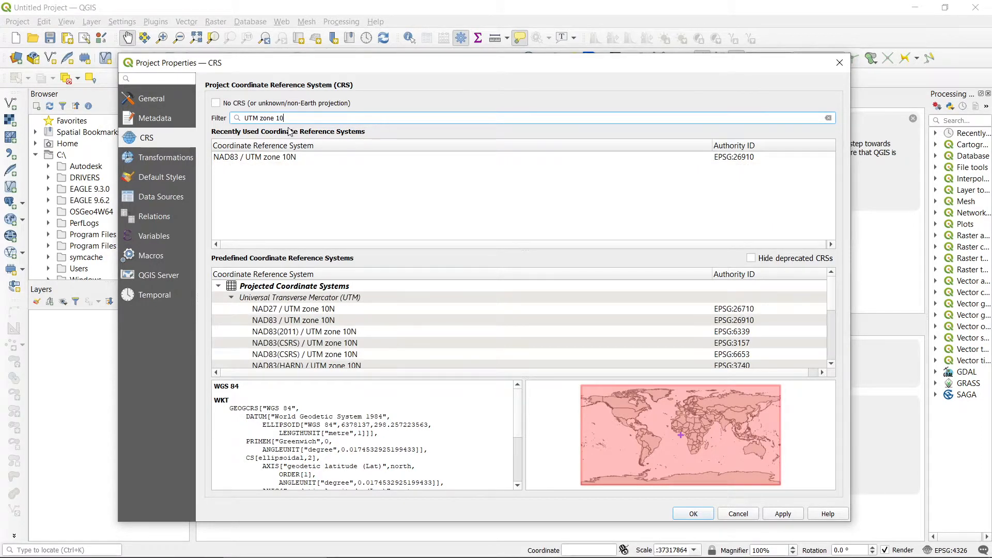
{"action": "key", "text": "BackSpace"}
{"action": "type", "text": "5"}
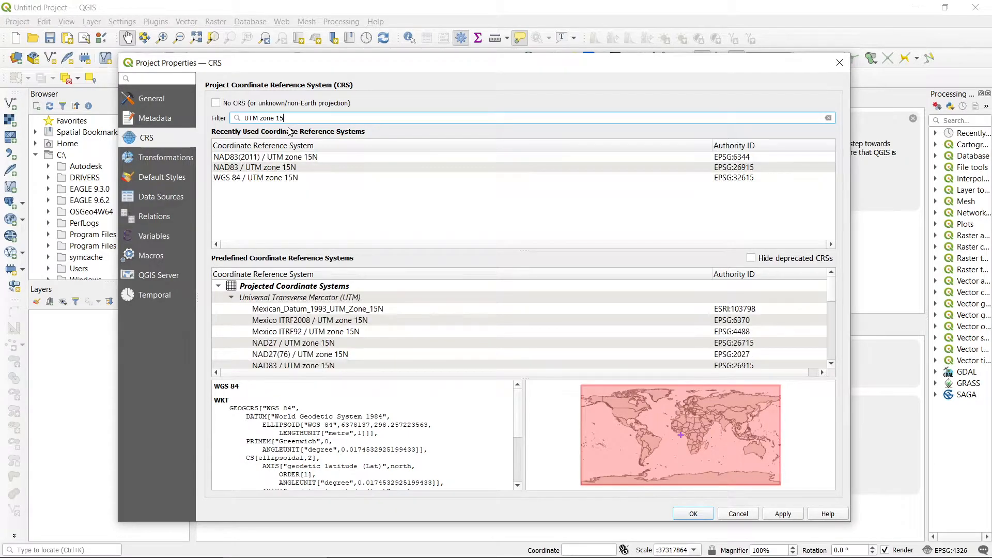
{"action": "key", "text": "BackSpace"}
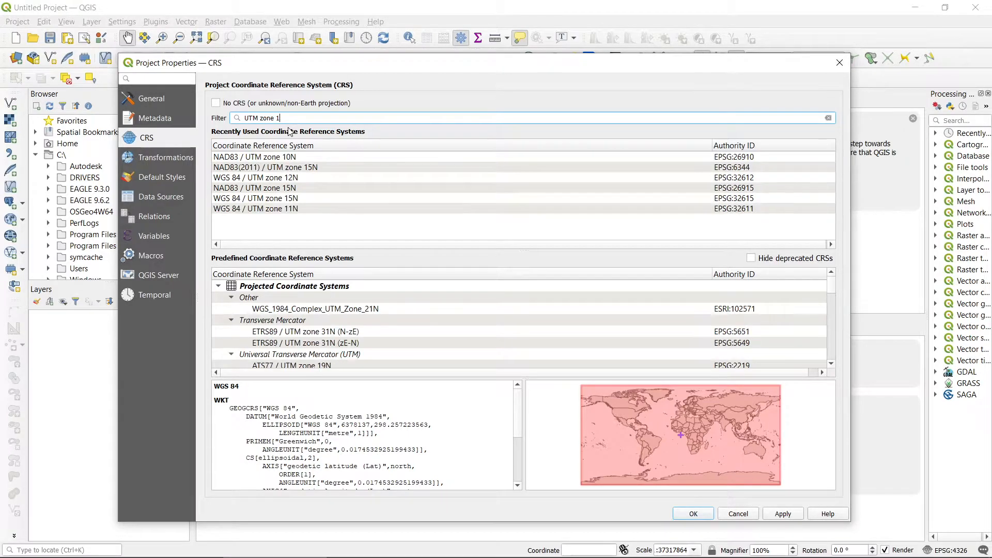
{"action": "type", "text": "8"}
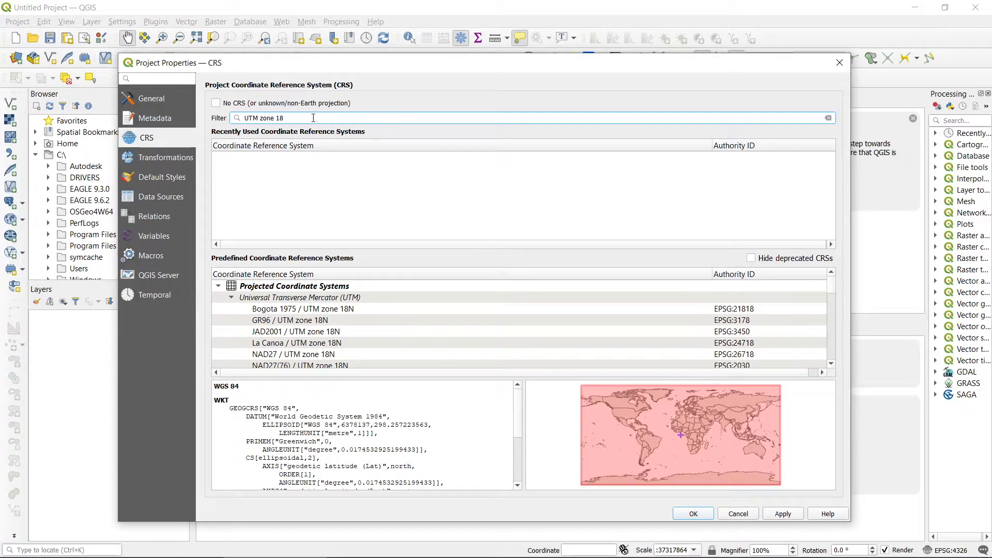
Step: Change the filter to UTM zone 10 and select NAD83(2011) / UTM zone 10N (EPSG:6339)
{"action": "key", "text": "BackSpace"}
{"action": "key", "text": "BackSpace"}
{"action": "type", "text": "10"}
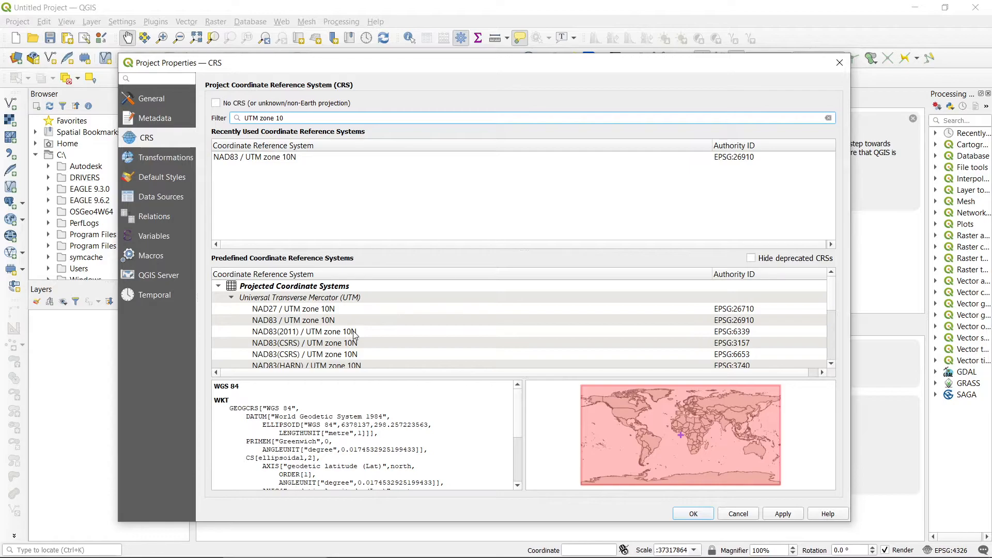
{"action": "scroll", "coordinate": [355, 335], "scroll_direction": "down", "scroll_amount": 1}
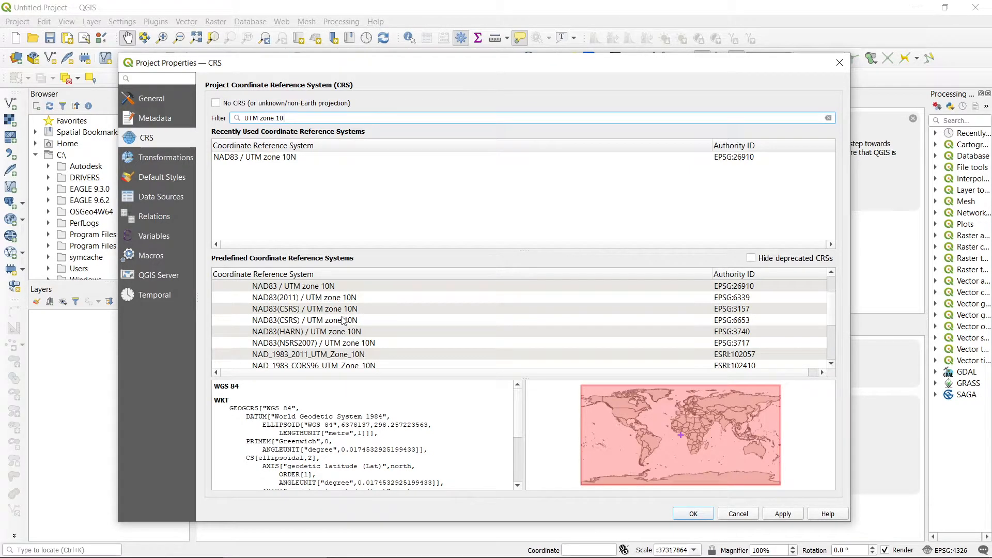
{"action": "scroll", "coordinate": [304, 332], "scroll_direction": "up", "scroll_amount": 1}
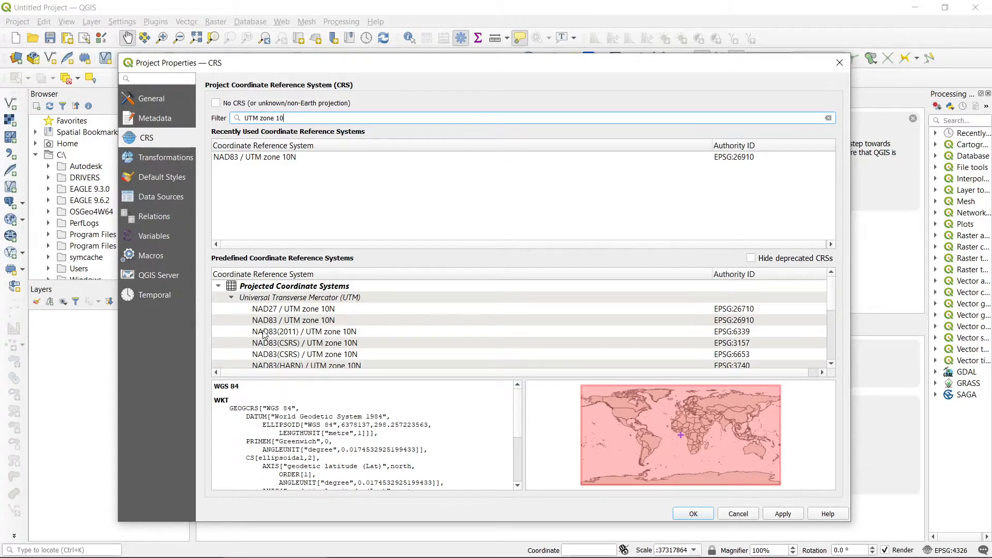
{"action": "left_click", "coordinate": [358, 333]}
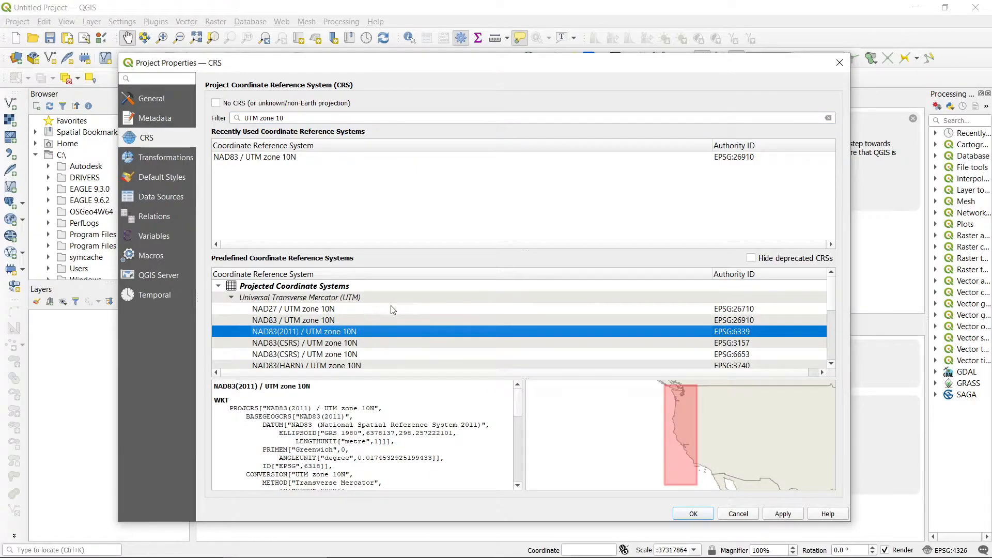
Step: Select WGS 84 / UTM zone 10N (EPSG:32610), review its definition, and apply it as the project's coordinate reference system
{"action": "scroll", "coordinate": [338, 316], "scroll_direction": "down", "scroll_amount": 1}
{"action": "scroll", "coordinate": [338, 319], "scroll_direction": "down", "scroll_amount": 3}
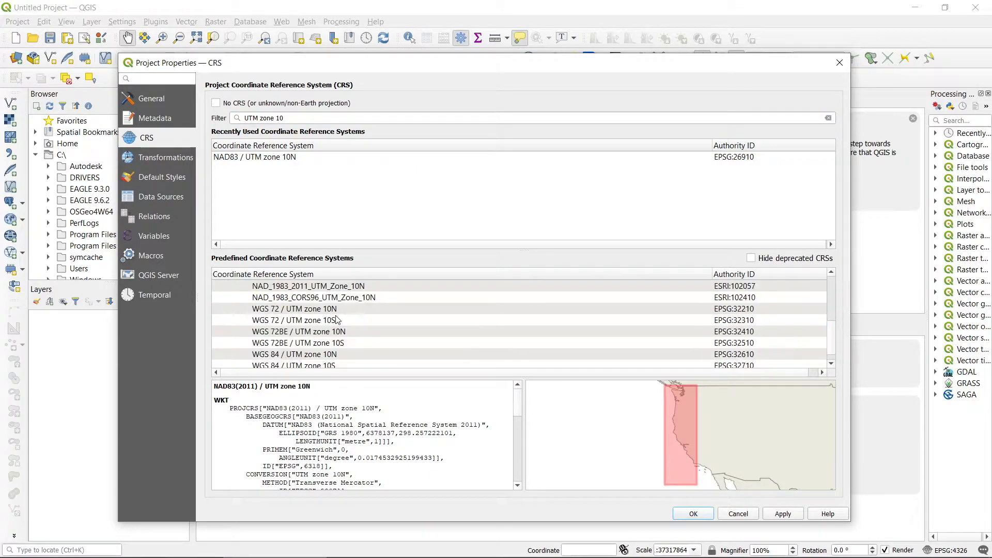
{"action": "left_click", "coordinate": [271, 344]}
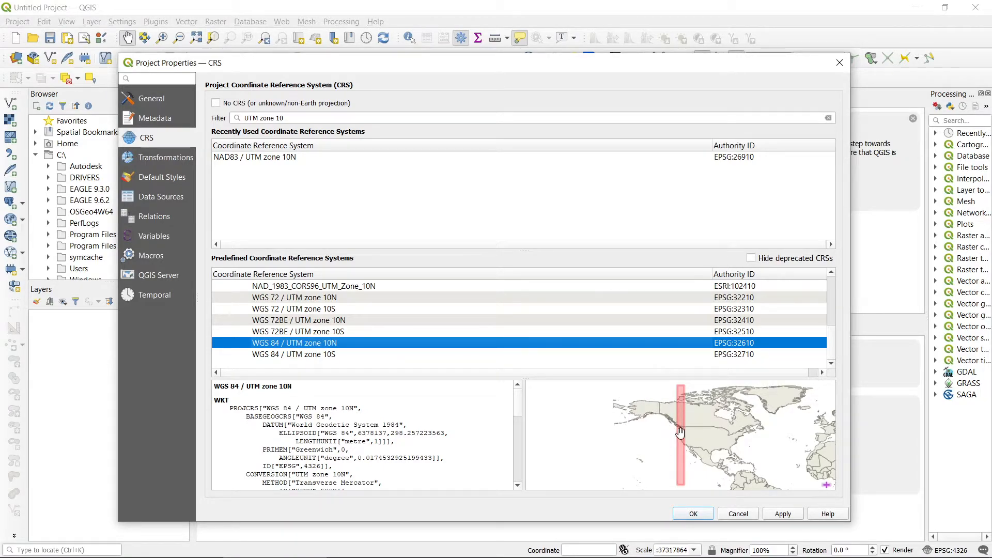
{"action": "left_click_drag", "start_coordinate": [233, 401], "coordinate": [380, 500]}
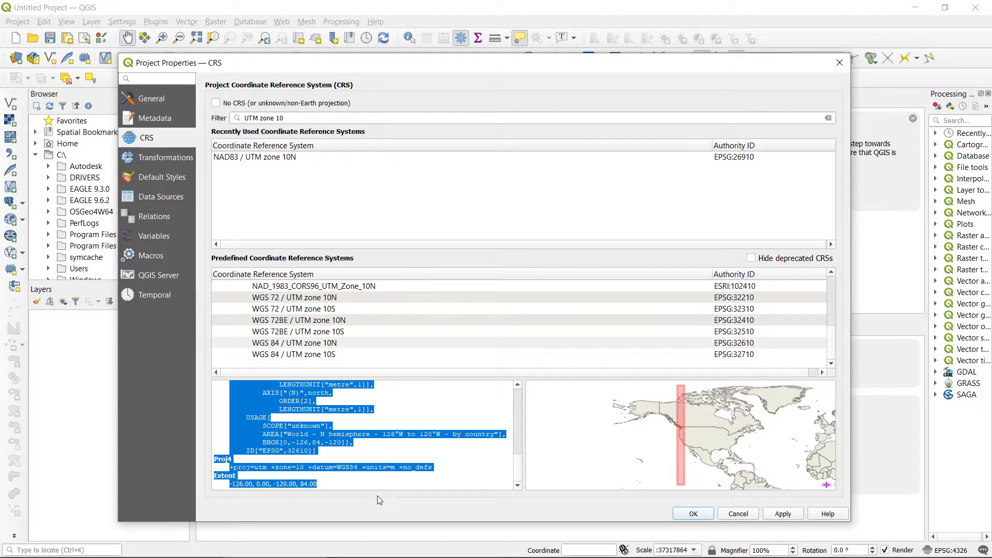
{"action": "left_click", "coordinate": [356, 440]}
{"action": "scroll", "coordinate": [356, 439], "scroll_direction": "up", "scroll_amount": 10}
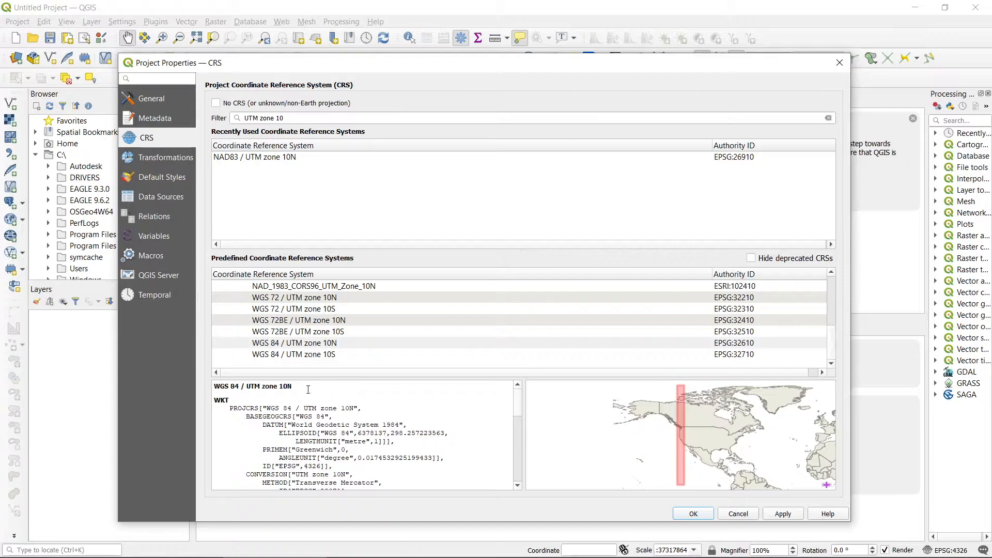
{"action": "left_click", "coordinate": [345, 345]}
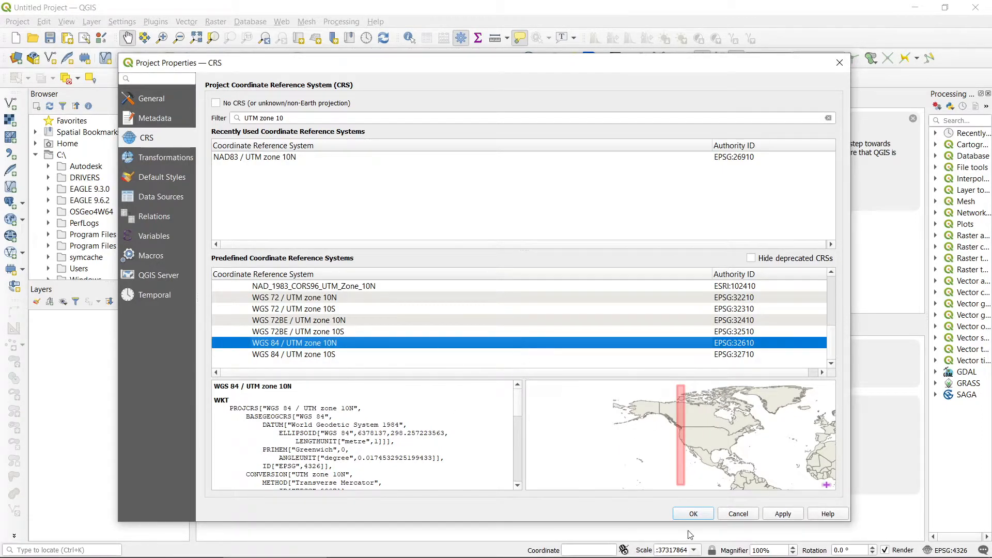
{"action": "left_click", "coordinate": [783, 514]}
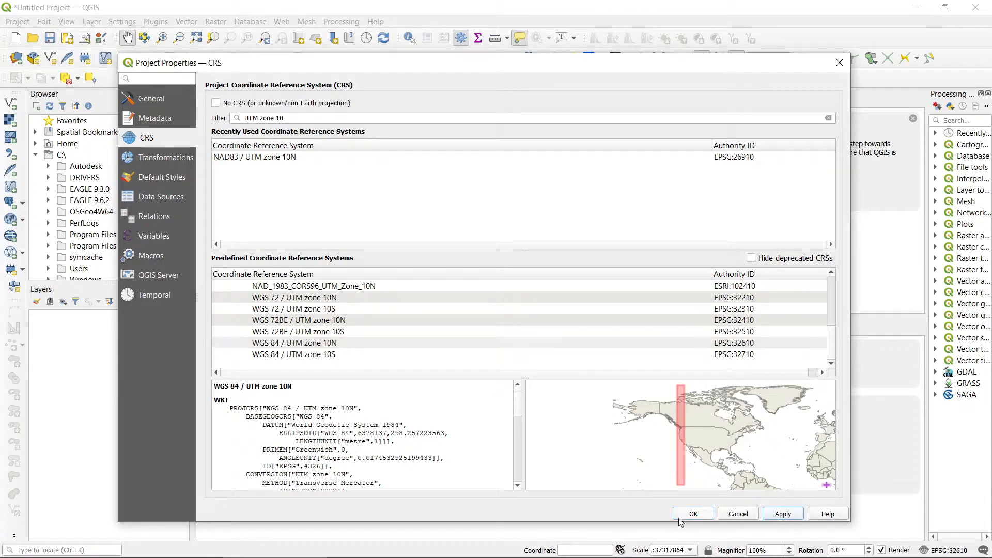
{"action": "left_click", "coordinate": [691, 514]}
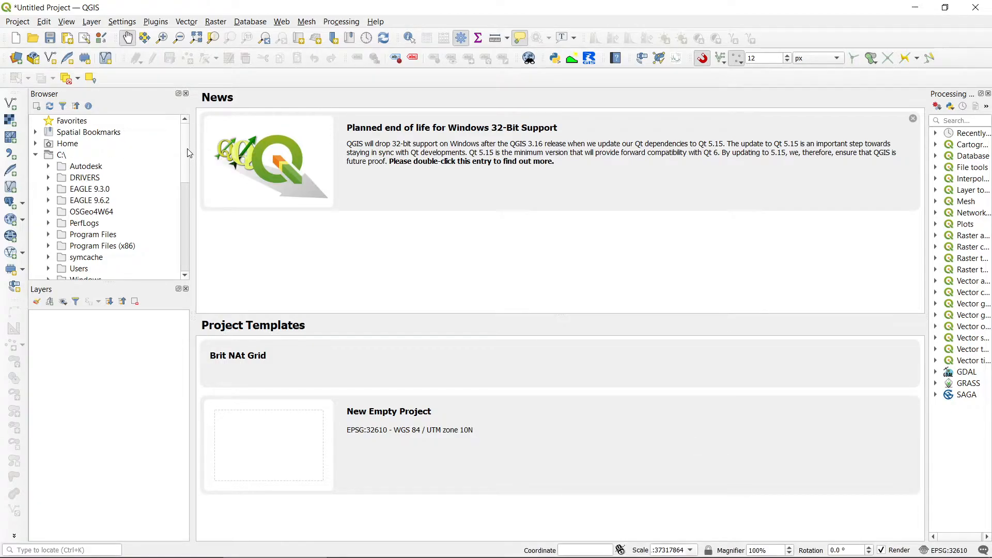
Step: Expand the D:\ drive in the file browser and collapse the GrandCanyon folder inside GIS
{"action": "scroll", "coordinate": [187, 151], "scroll_direction": "down", "scroll_amount": 3}
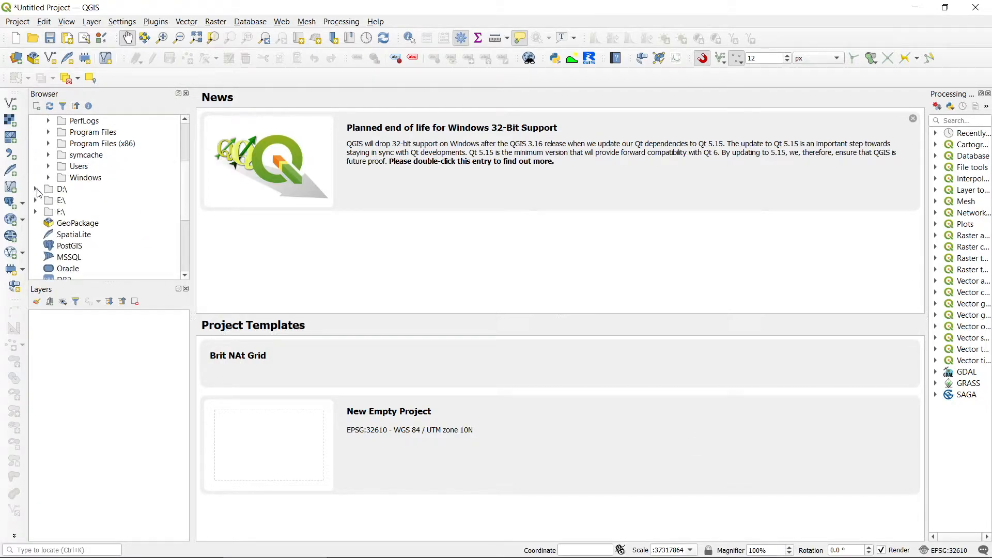
{"action": "left_click", "coordinate": [36, 190]}
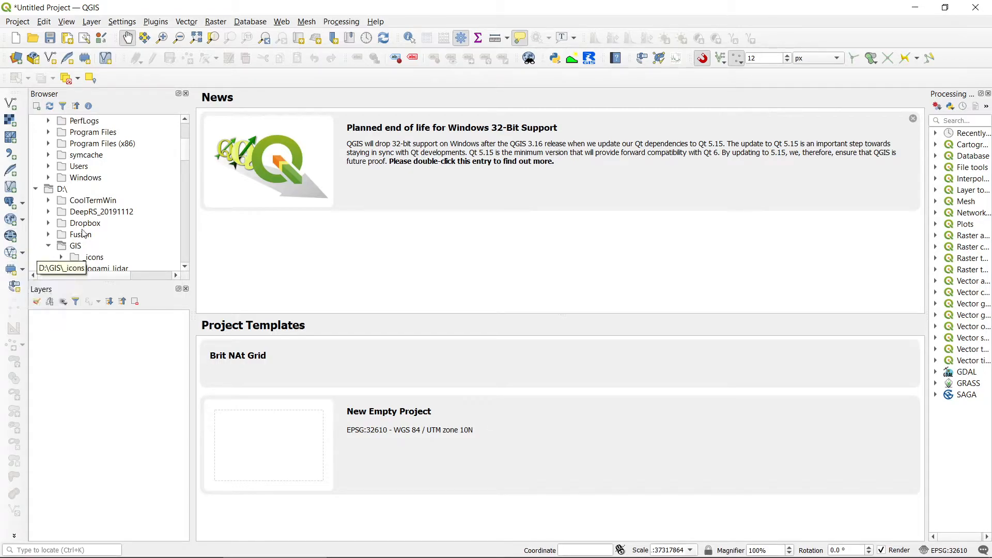
{"action": "scroll", "coordinate": [97, 205], "scroll_direction": "down", "scroll_amount": 1}
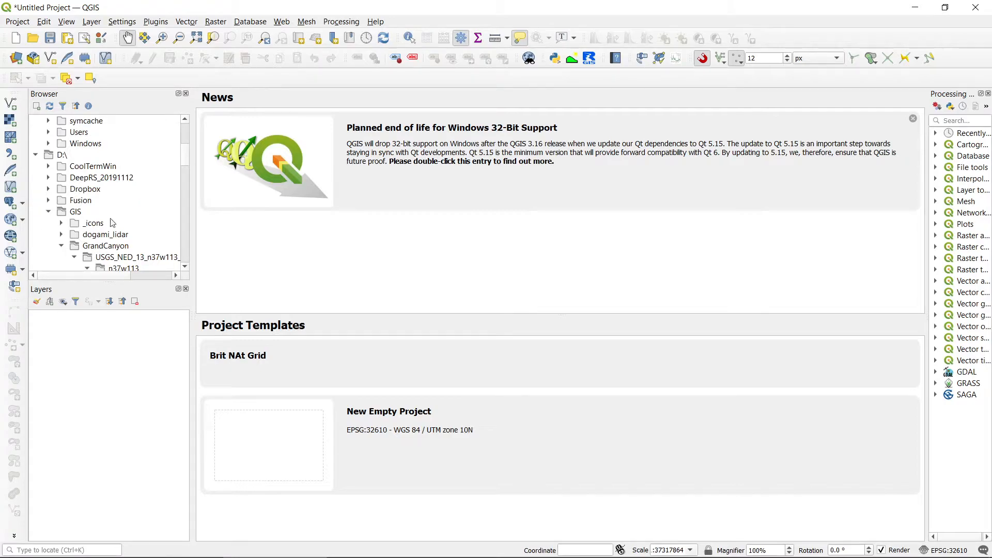
{"action": "scroll", "coordinate": [110, 200], "scroll_direction": "down", "scroll_amount": 1}
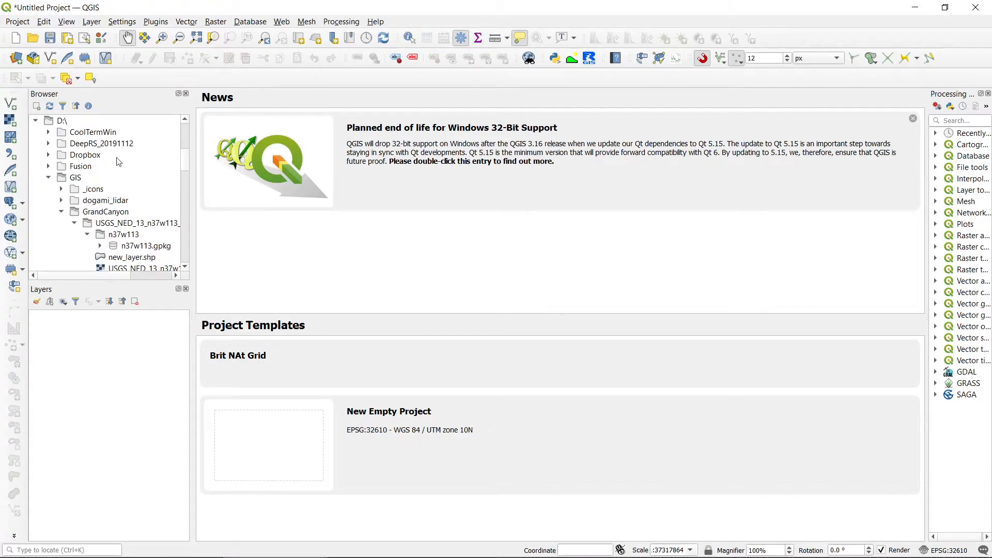
{"action": "left_click", "coordinate": [61, 211]}
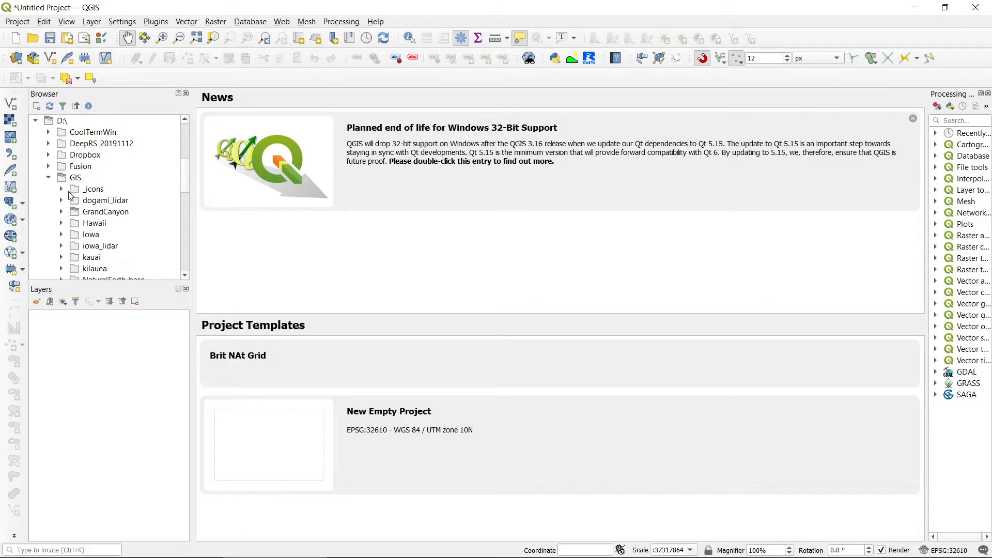
Step: Expand the NaturalEarth_base folder and its Medium_1-50M subfolder to list the 1:50m data files
{"action": "scroll", "coordinate": [186, 186], "scroll_direction": "down", "scroll_amount": 2}
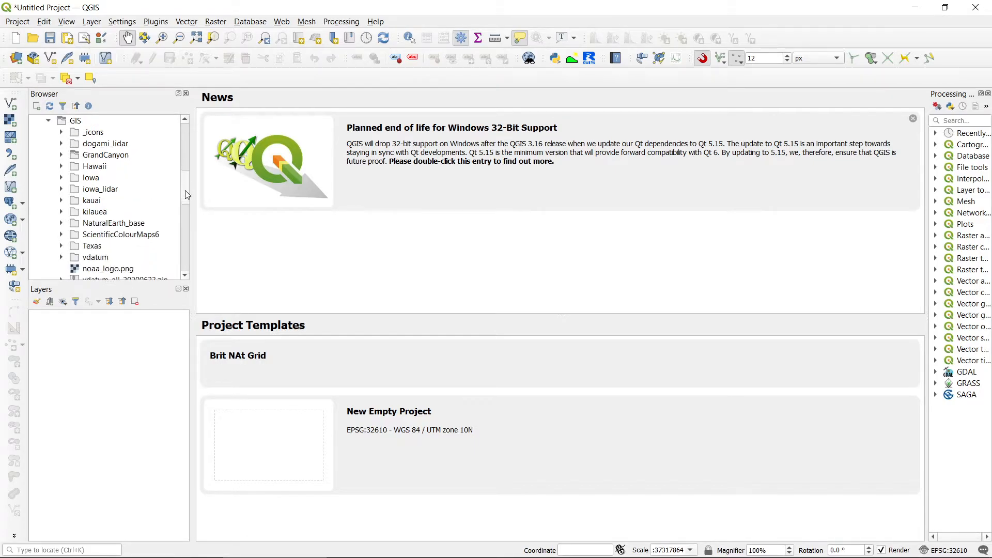
{"action": "left_click", "coordinate": [61, 222]}
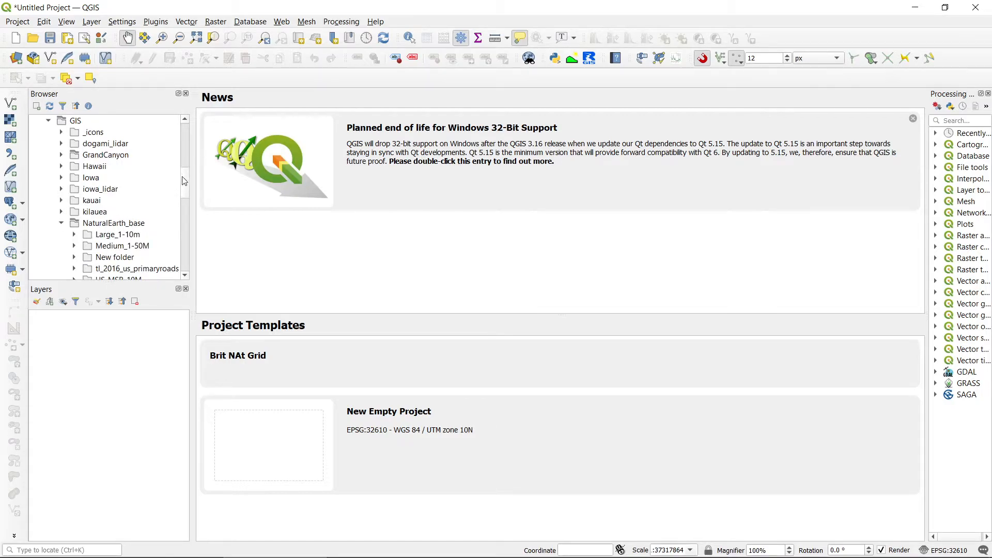
{"action": "scroll", "coordinate": [185, 181], "scroll_direction": "down", "scroll_amount": 1}
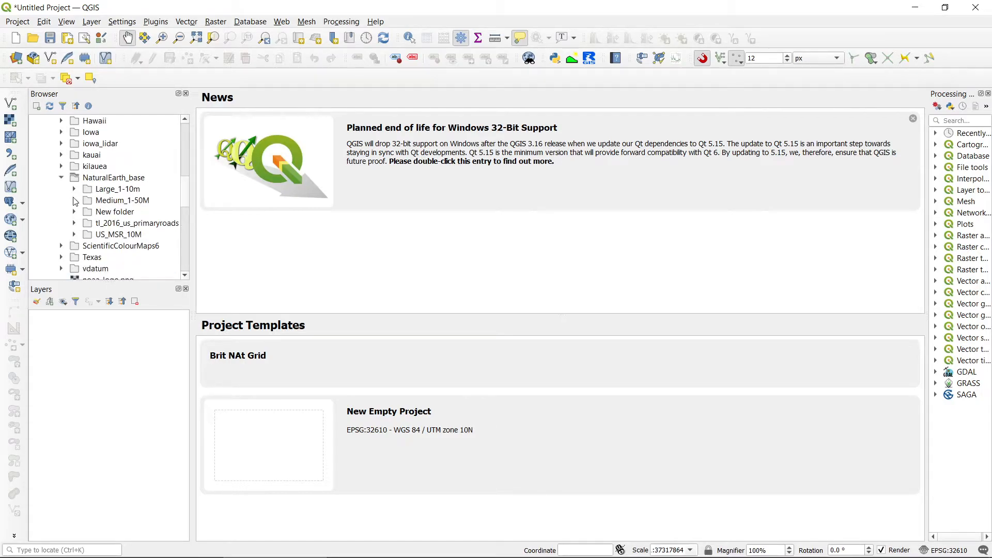
{"action": "left_click", "coordinate": [75, 200]}
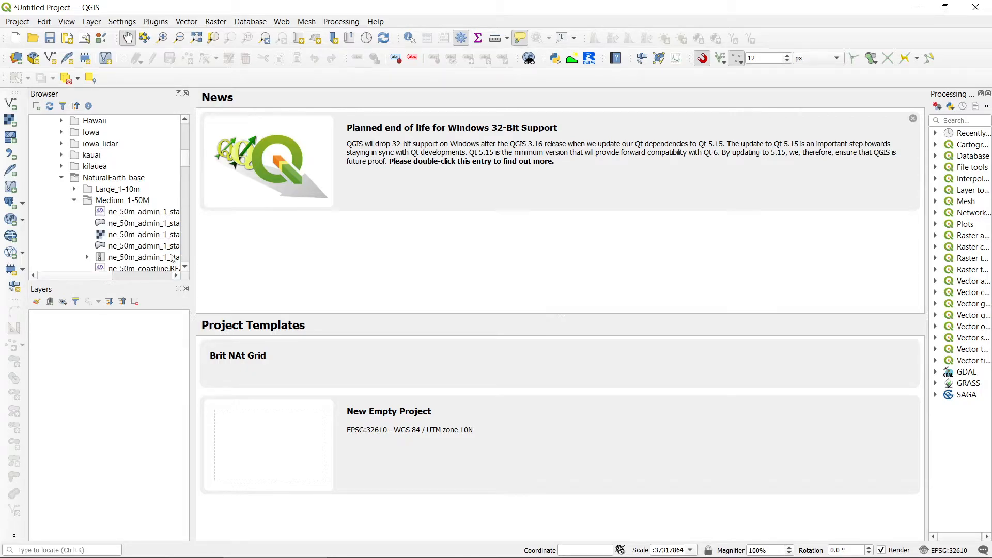
{"action": "scroll", "coordinate": [185, 164], "scroll_direction": "down", "scroll_amount": 1}
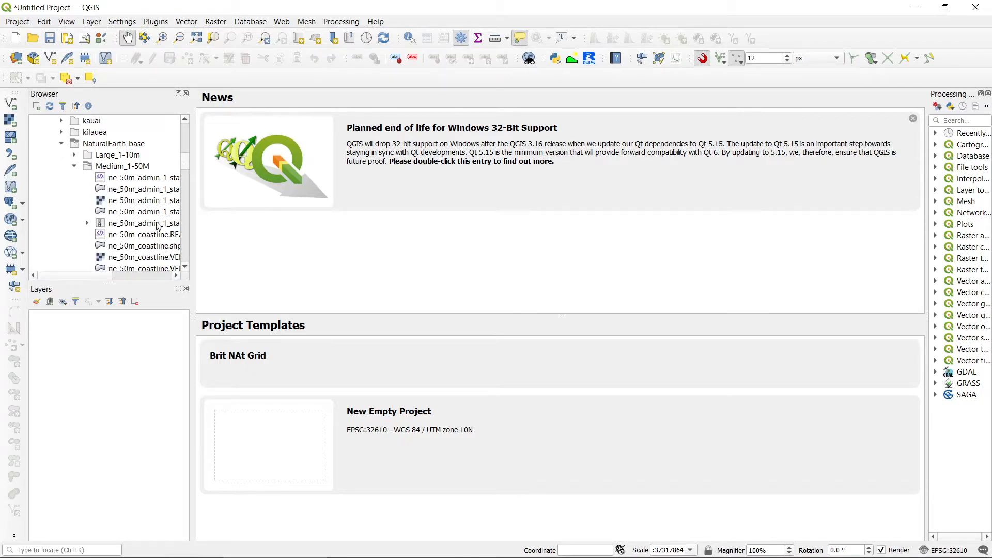
Step: Widen the file browser until the full names of the Medium_1-50M files fit
{"action": "left_click", "coordinate": [124, 213]}
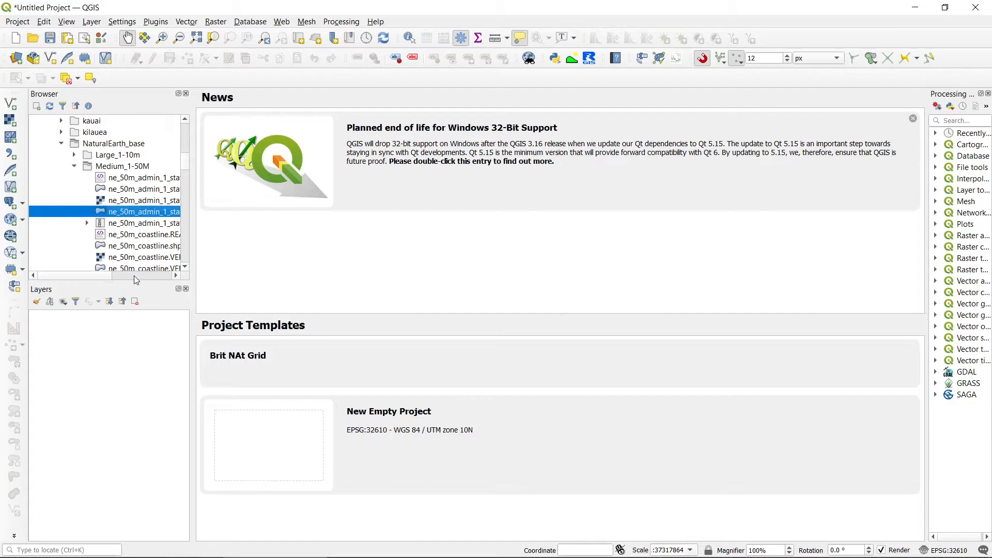
{"action": "left_click_drag", "start_coordinate": [192, 259], "coordinate": [260, 248]}
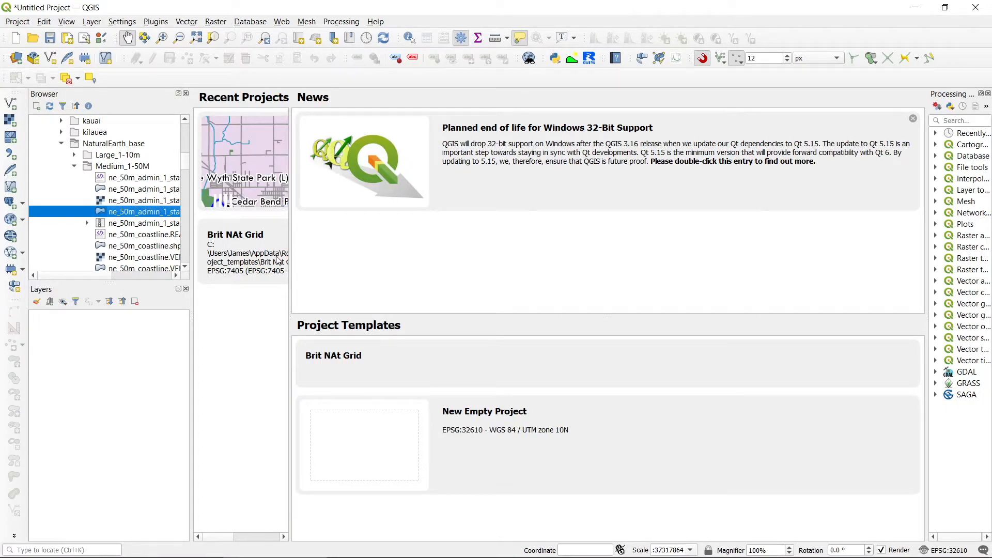
{"action": "left_click_drag", "start_coordinate": [192, 242], "coordinate": [285, 242]}
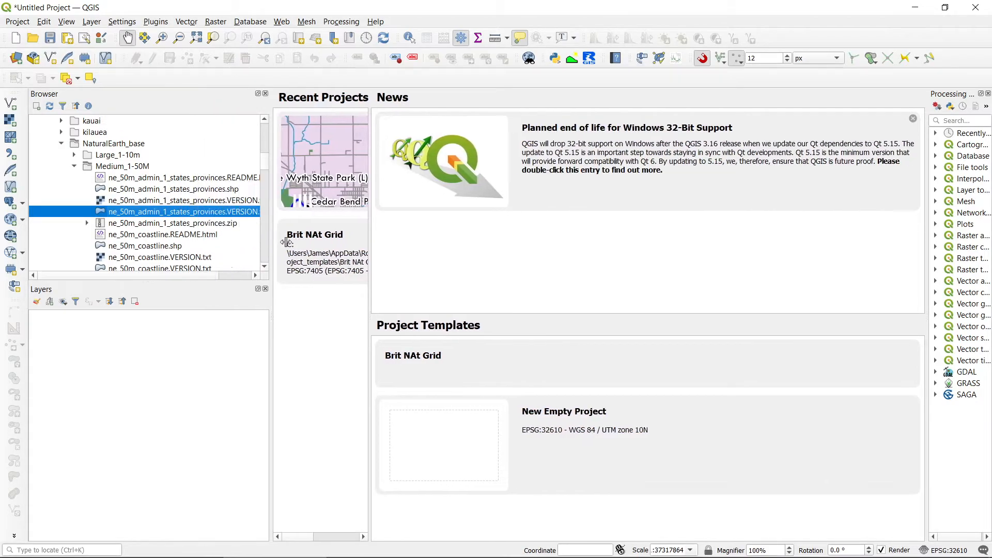
{"action": "left_click_drag", "start_coordinate": [378, 236], "coordinate": [254, 244]}
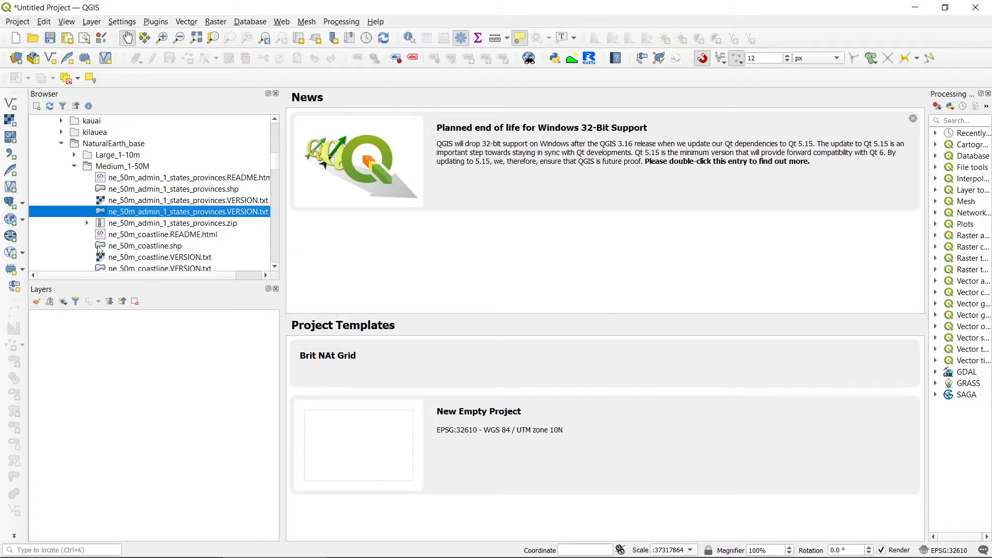
Step: Add ne_50m_admin_1_states_provinces.shp to the project as a layer and narrow the browser and layers area
{"action": "left_click", "coordinate": [103, 191]}
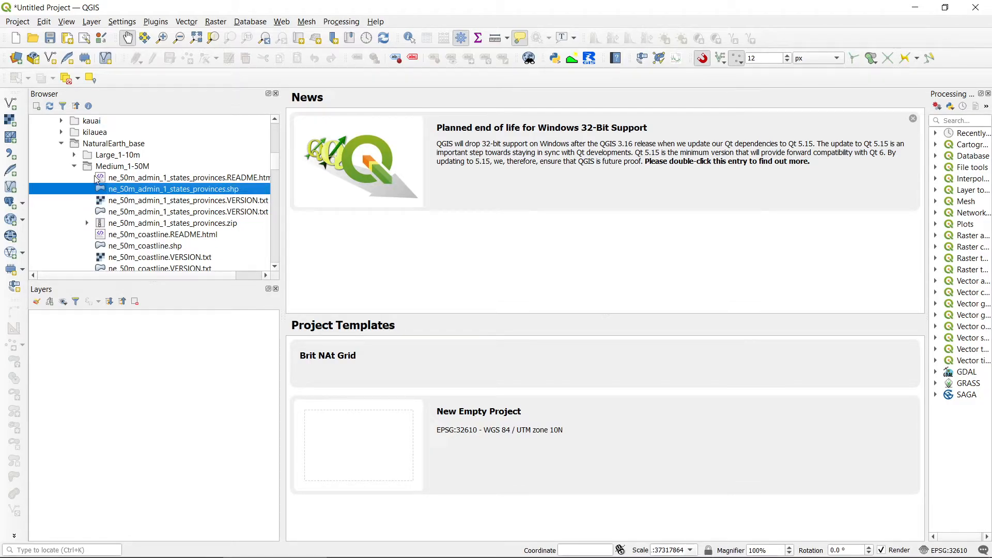
{"action": "left_click", "coordinate": [102, 202]}
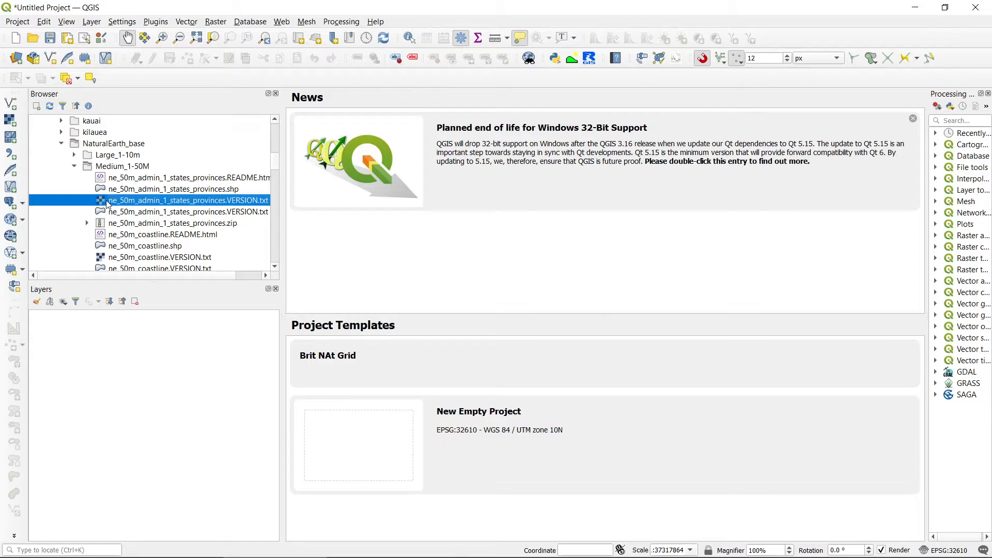
{"action": "scroll", "coordinate": [128, 235], "scroll_direction": "down", "scroll_amount": 6}
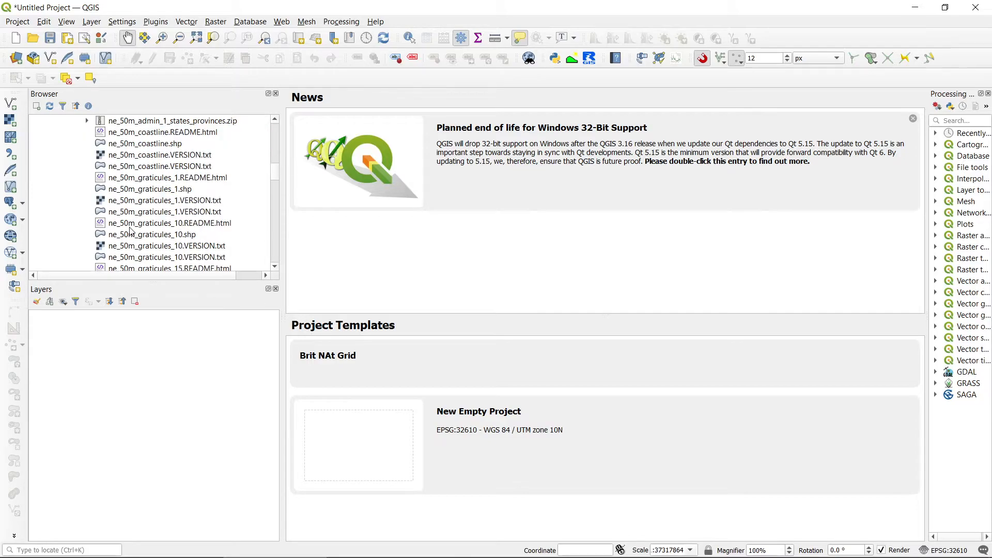
{"action": "scroll", "coordinate": [125, 234], "scroll_direction": "up", "scroll_amount": 7}
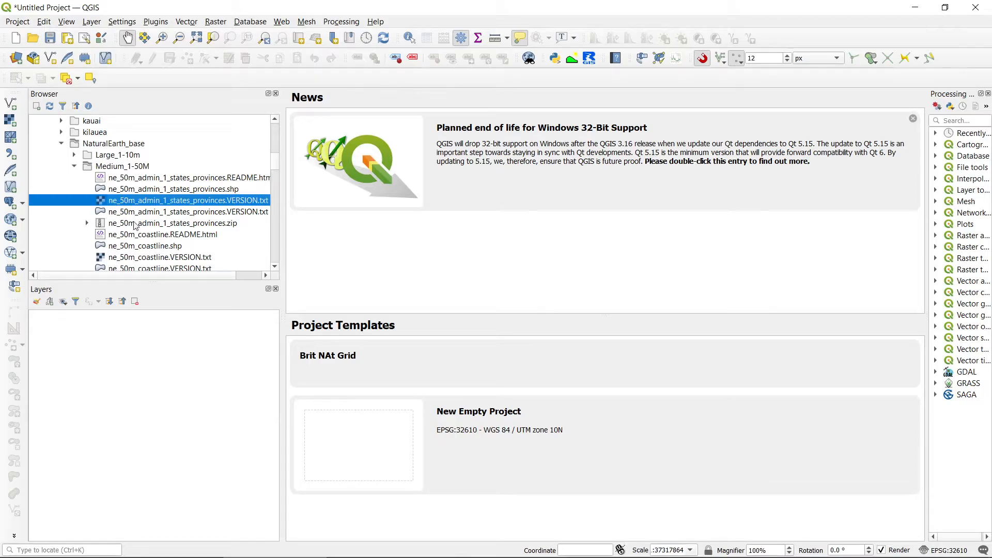
{"action": "left_click", "coordinate": [180, 191]}
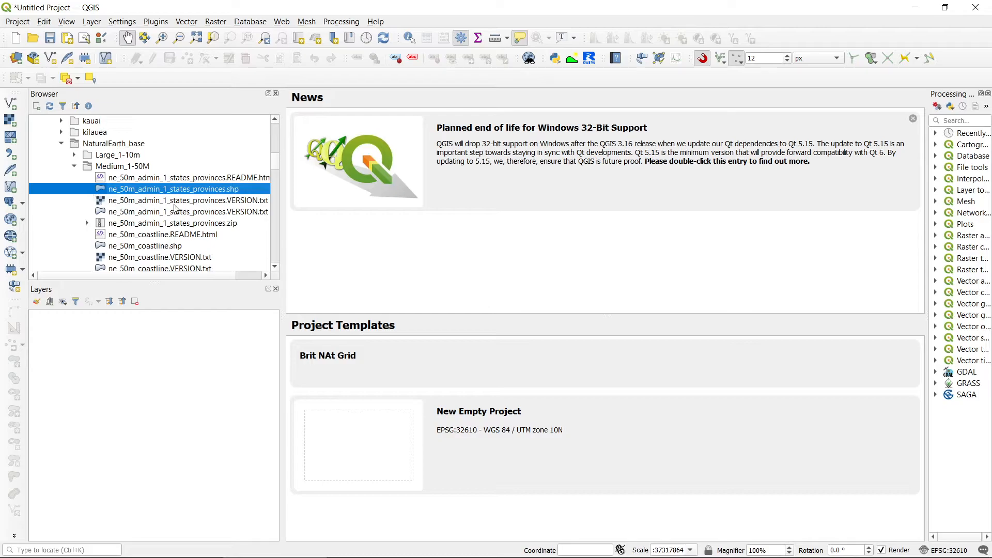
{"action": "left_click_drag", "start_coordinate": [138, 195], "coordinate": [98, 363]}
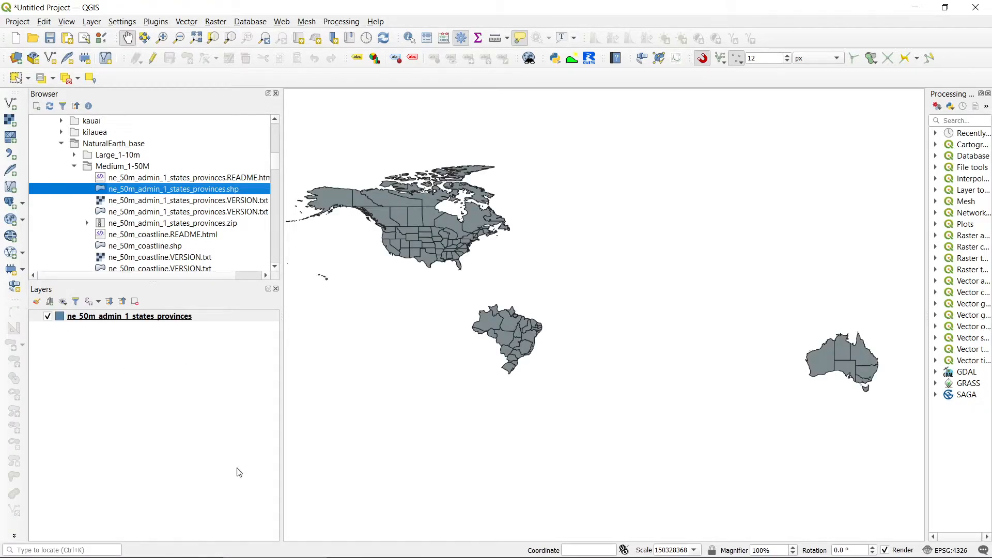
{"action": "left_click_drag", "start_coordinate": [279, 352], "coordinate": [220, 342]}
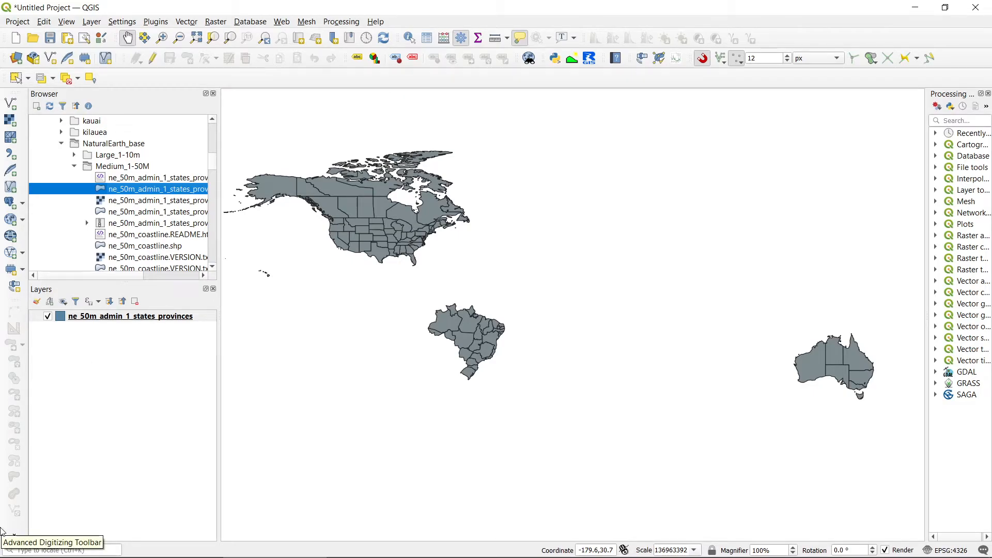
Step: Examine the Information, Source, Symbology, Labels, Masks and Fields properties of the ne_50m_admin_1_states_provinces layer
{"action": "right_click", "coordinate": [112, 317]}
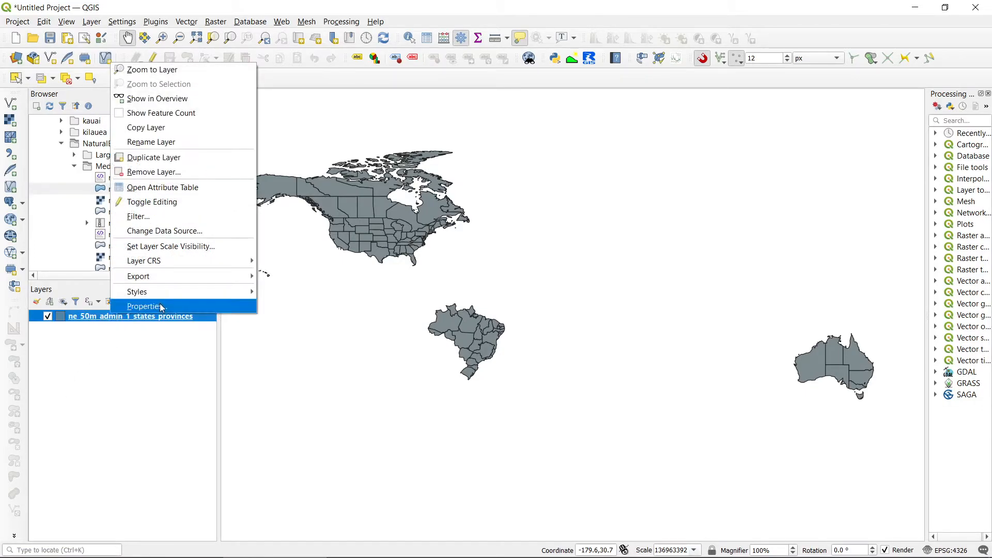
{"action": "left_click", "coordinate": [161, 307]}
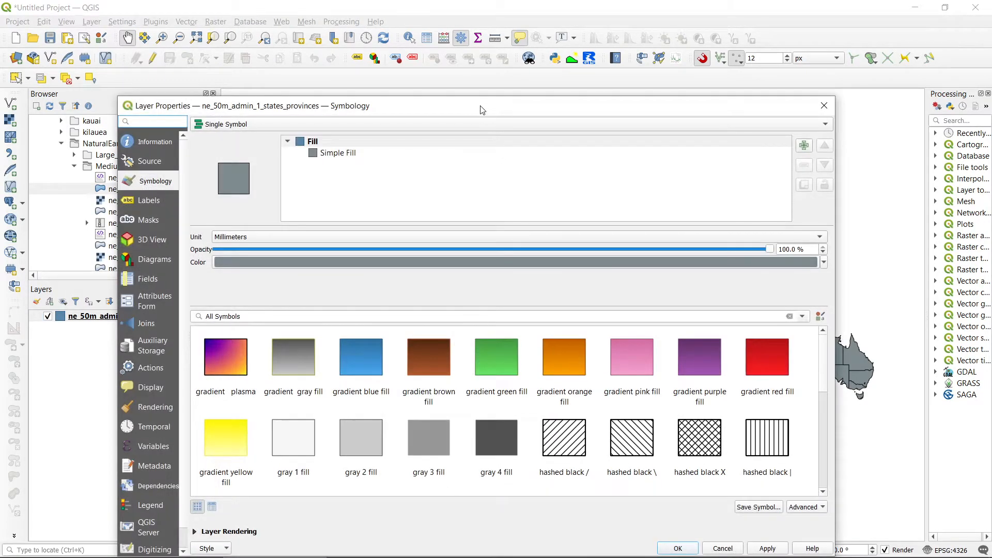
{"action": "left_click_drag", "start_coordinate": [481, 109], "coordinate": [504, 52]}
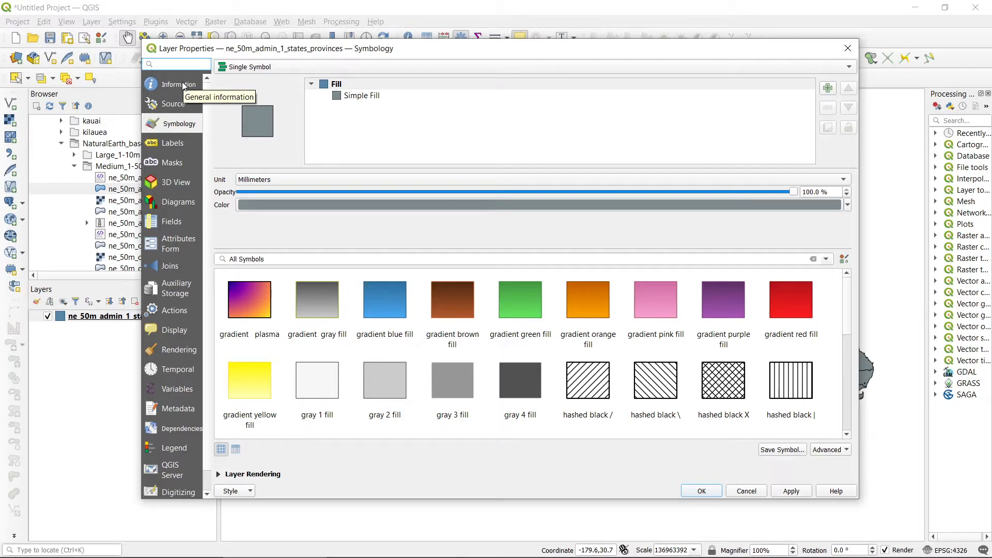
{"action": "left_click", "coordinate": [167, 87]}
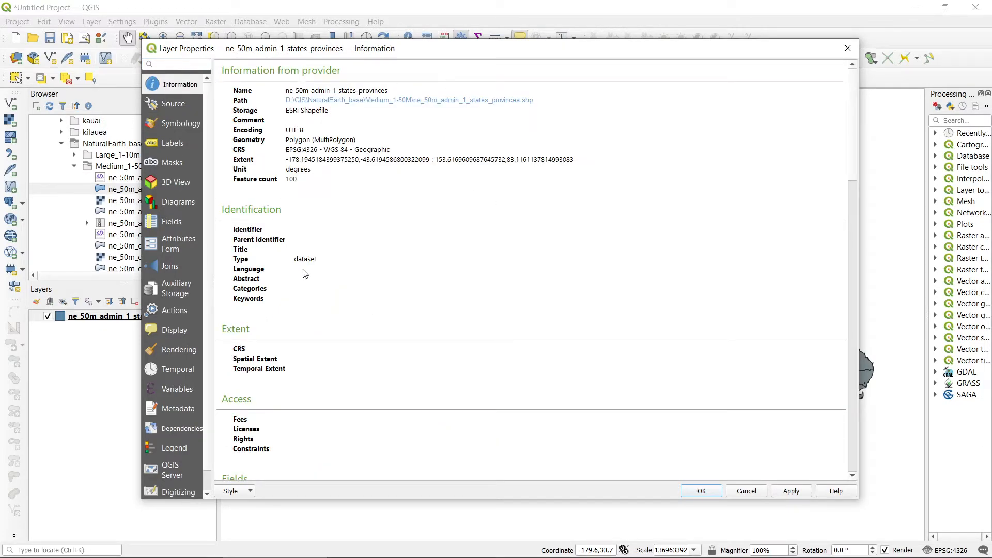
{"action": "left_click", "coordinate": [176, 108]}
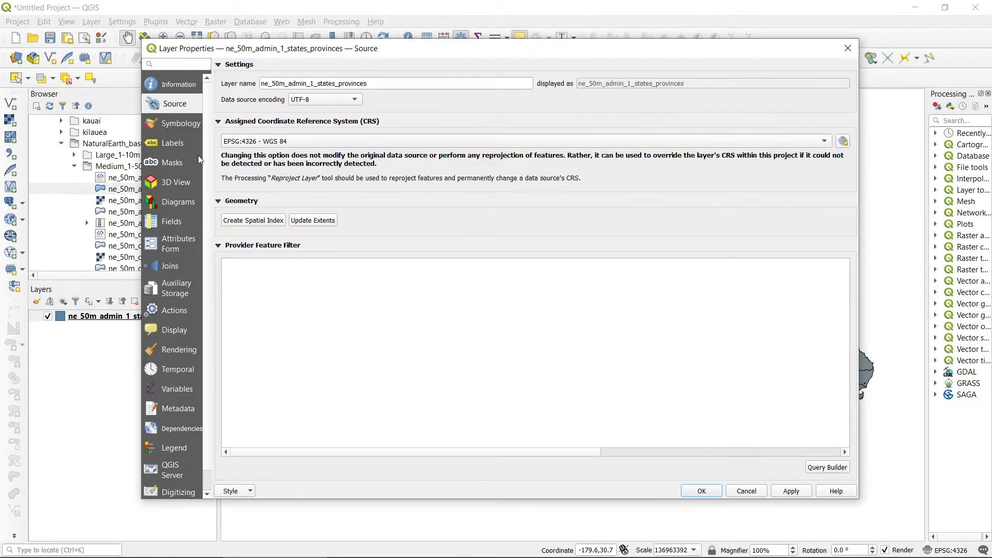
{"action": "left_click", "coordinate": [177, 124]}
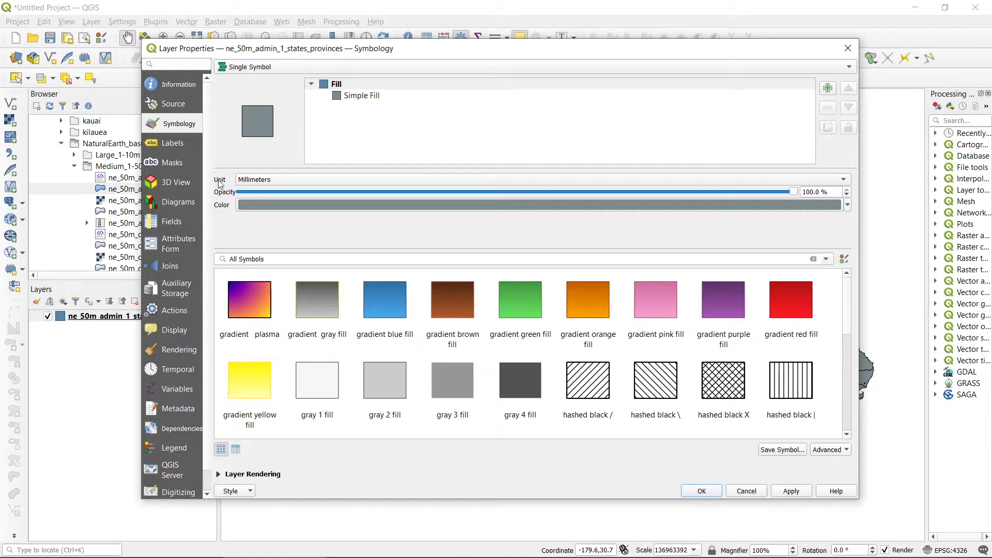
{"action": "left_click", "coordinate": [174, 145]}
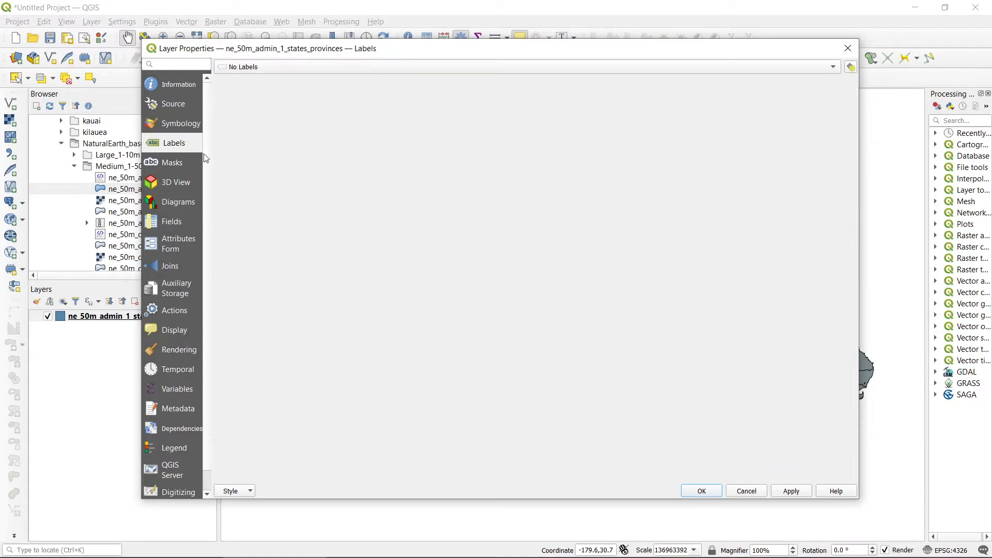
{"action": "left_click", "coordinate": [181, 170]}
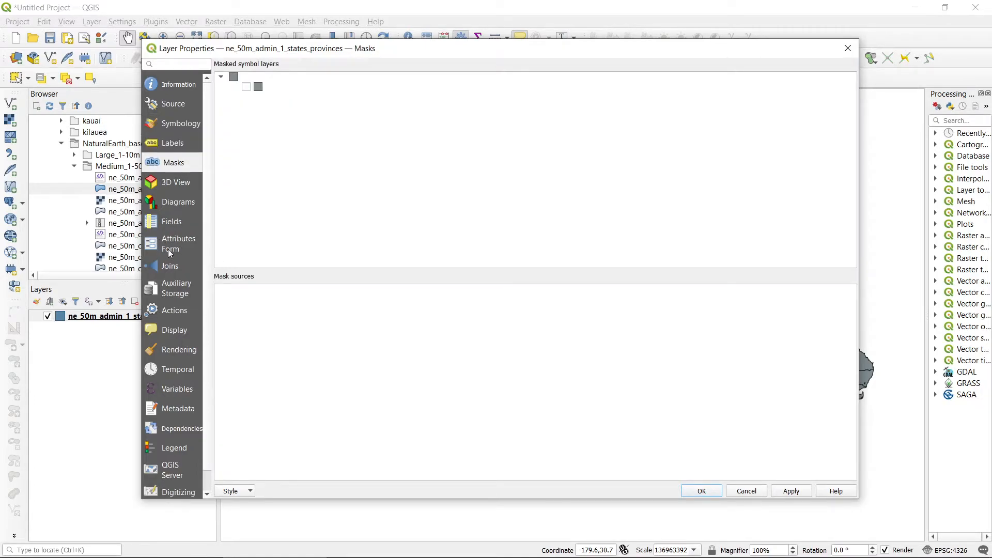
{"action": "left_click", "coordinate": [167, 224]}
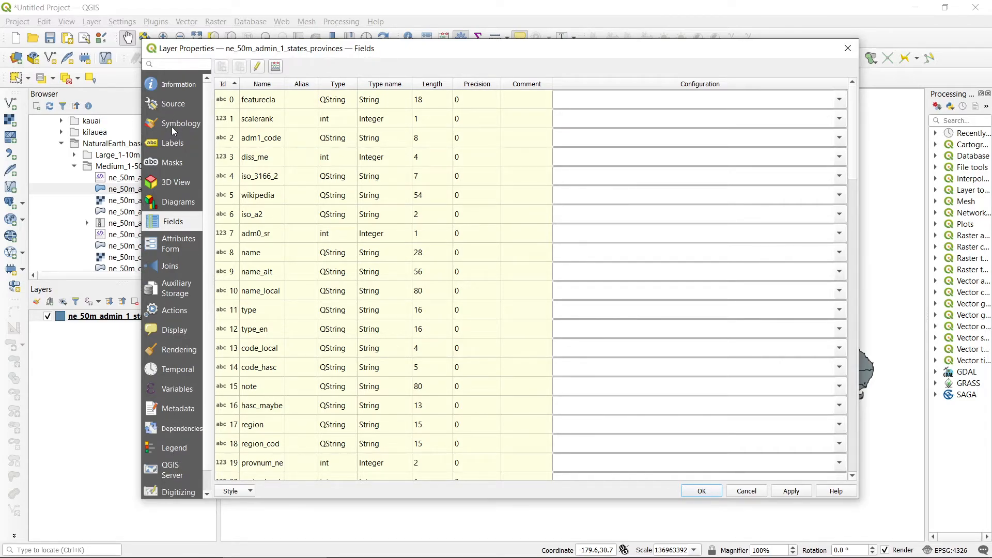
Step: In the layer's symbology, choose a medium green (#1db94e) as the color of the whole fill symbol
{"action": "left_click", "coordinate": [176, 124]}
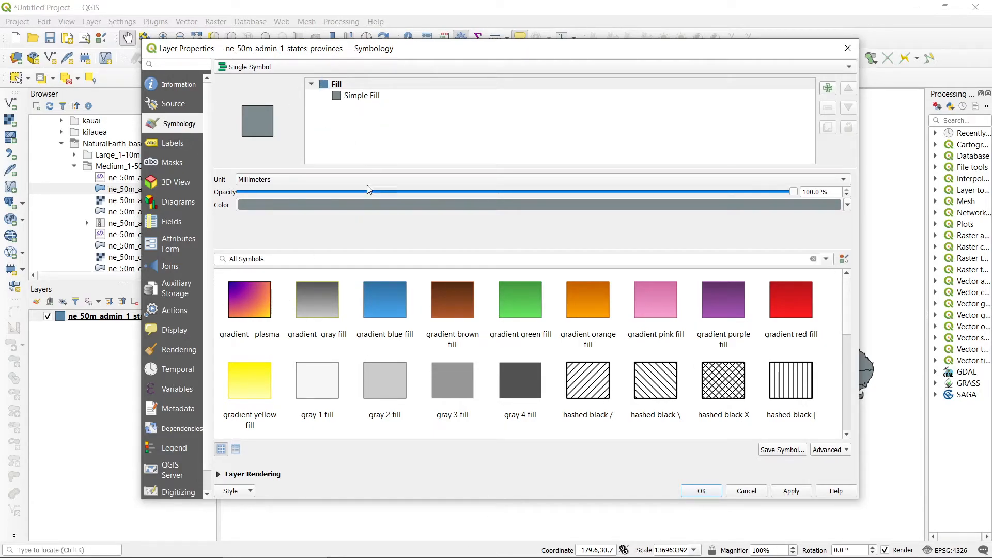
{"action": "left_click", "coordinate": [354, 96]}
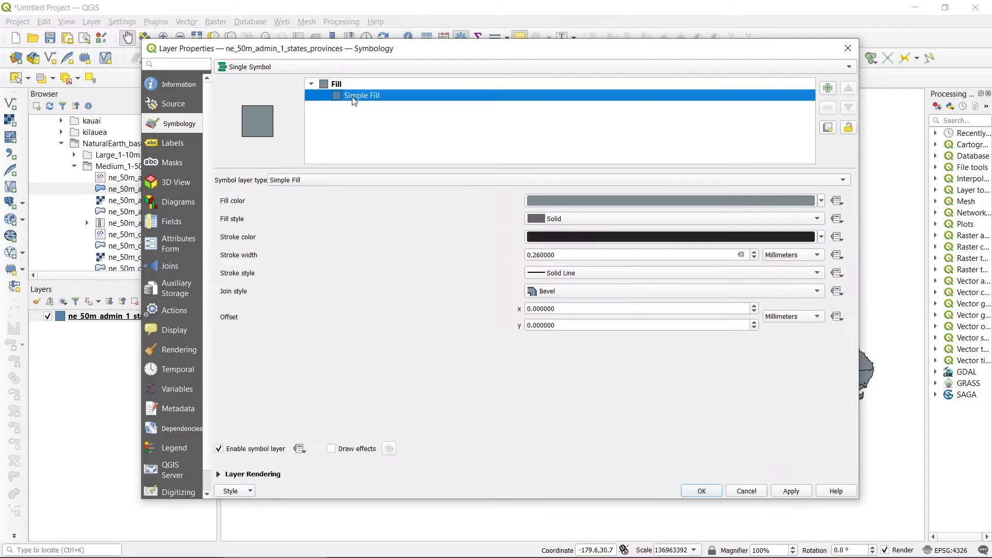
{"action": "left_click", "coordinate": [338, 84]}
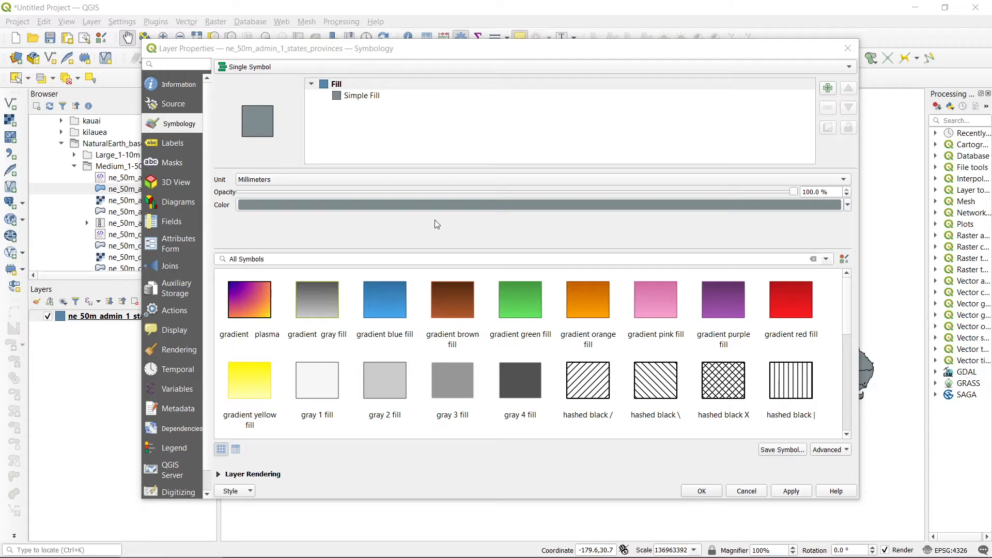
{"action": "left_click", "coordinate": [609, 205]}
{"action": "left_click_drag", "start_coordinate": [175, 290], "coordinate": [140, 282]}
{"action": "left_click", "coordinate": [126, 244]}
{"action": "left_click_drag", "start_coordinate": [127, 244], "coordinate": [136, 238]}
{"action": "left_click_drag", "start_coordinate": [176, 266], "coordinate": [161, 271]}
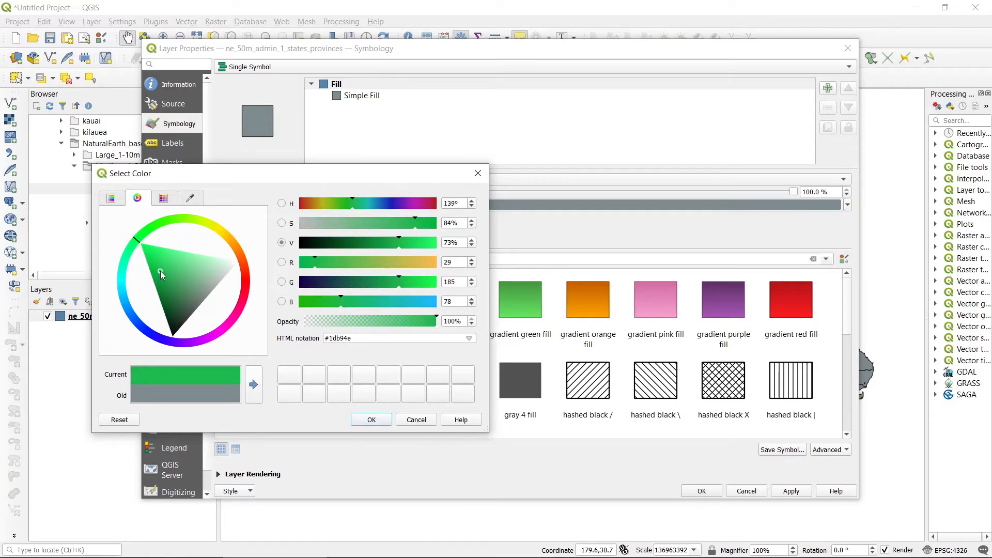
Step: Examine the color picker's alternative selection modes: color ramp, color wheel, recent color swatches and screen color sampler
{"action": "left_click", "coordinate": [109, 201]}
{"action": "left_click", "coordinate": [139, 200]}
{"action": "left_click", "coordinate": [171, 200]}
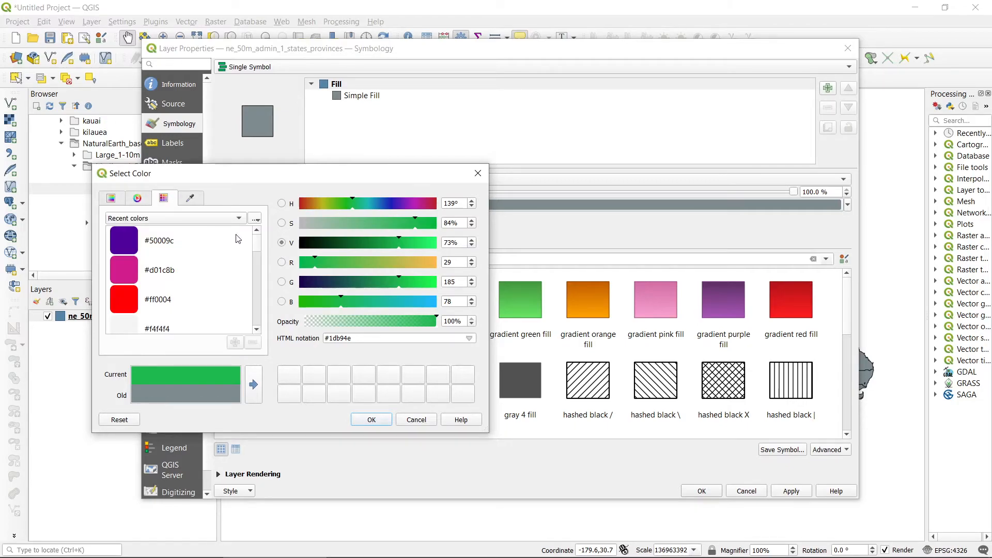
{"action": "left_click", "coordinate": [191, 198]}
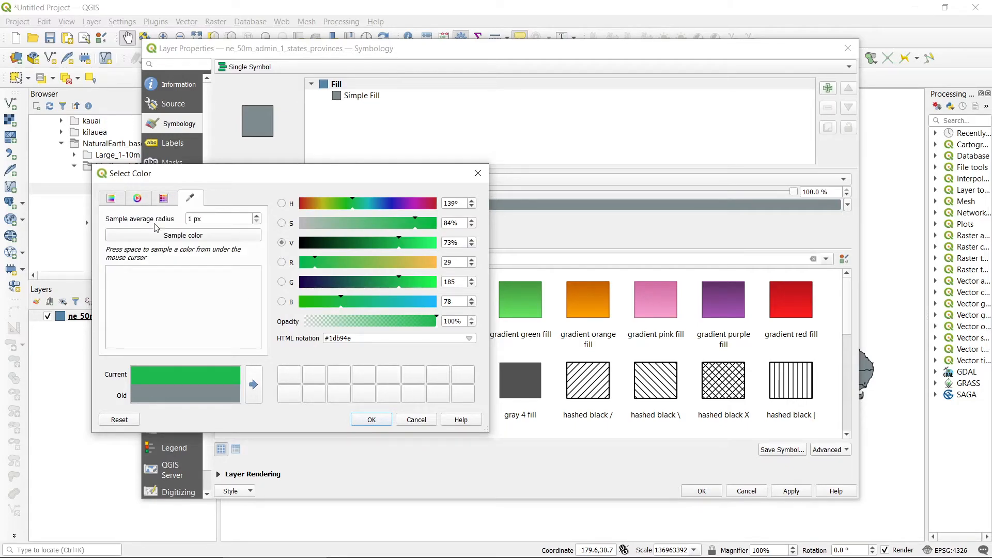
{"action": "left_click", "coordinate": [111, 199]}
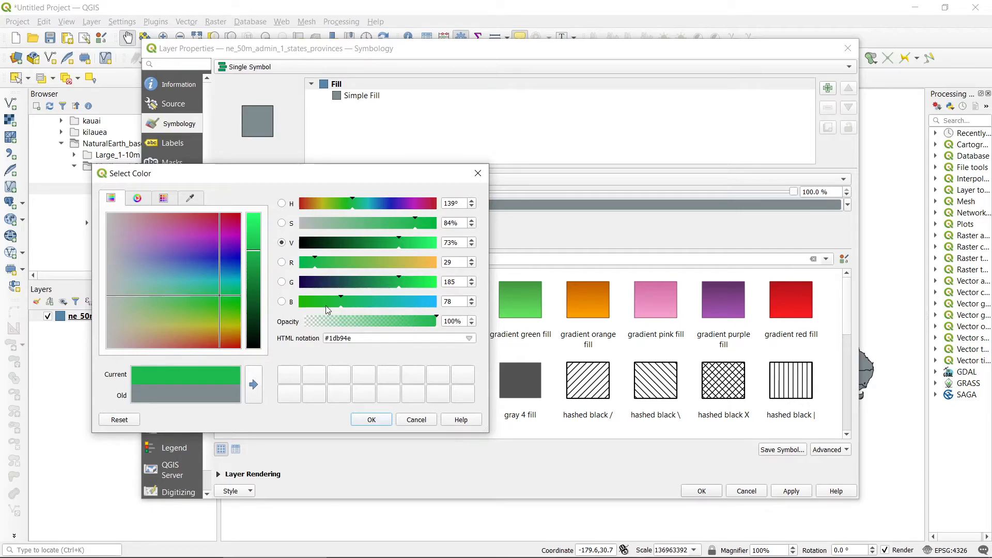
{"action": "left_click", "coordinate": [137, 198]}
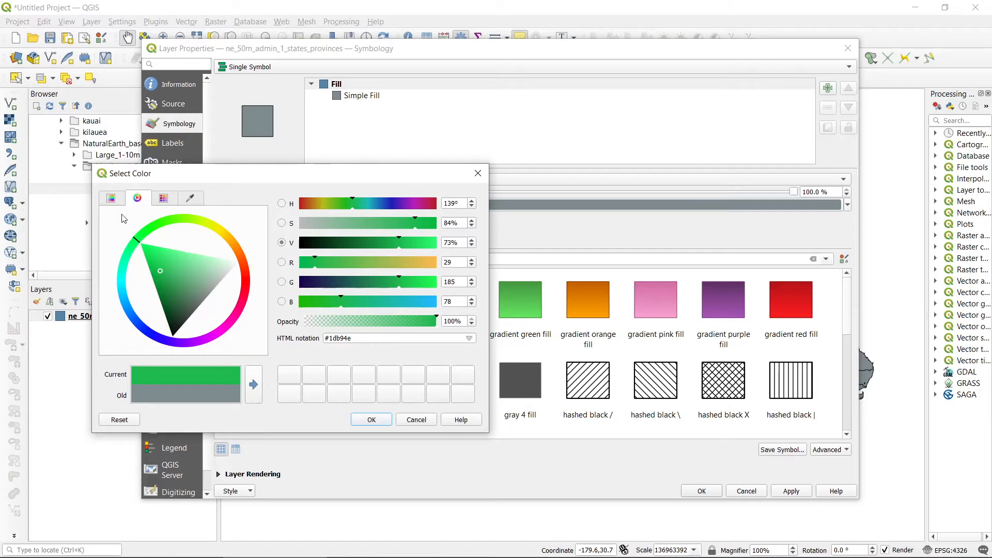
Step: Fine-tune the green shade on the color wheel and apply it to the states and provinces layer
{"action": "mouse_move", "coordinate": [156, 265]}
{"action": "left_mouse_down"}
{"action": "mouse_move", "coordinate": [148, 278]}
{"action": "mouse_move", "coordinate": [161, 269]}
{"action": "left_mouse_up"}
{"action": "left_click", "coordinate": [371, 420]}
{"action": "left_click", "coordinate": [805, 494]}
{"action": "left_click", "coordinate": [720, 493]}
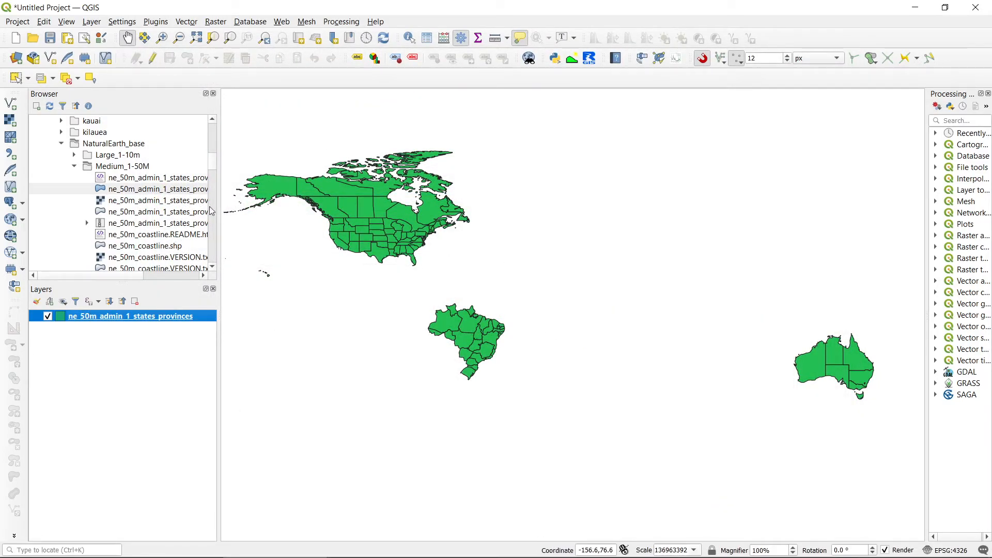
Step: Reopen the states and provinces layer's symbology and show the settings of its Simple Fill symbol layer
{"action": "right_click", "coordinate": [86, 317]}
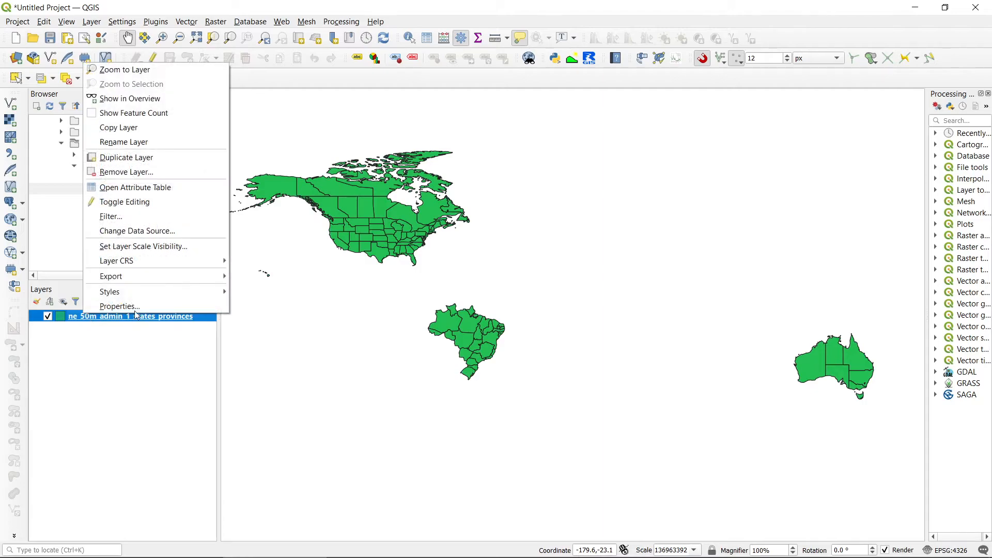
{"action": "left_click", "coordinate": [106, 305]}
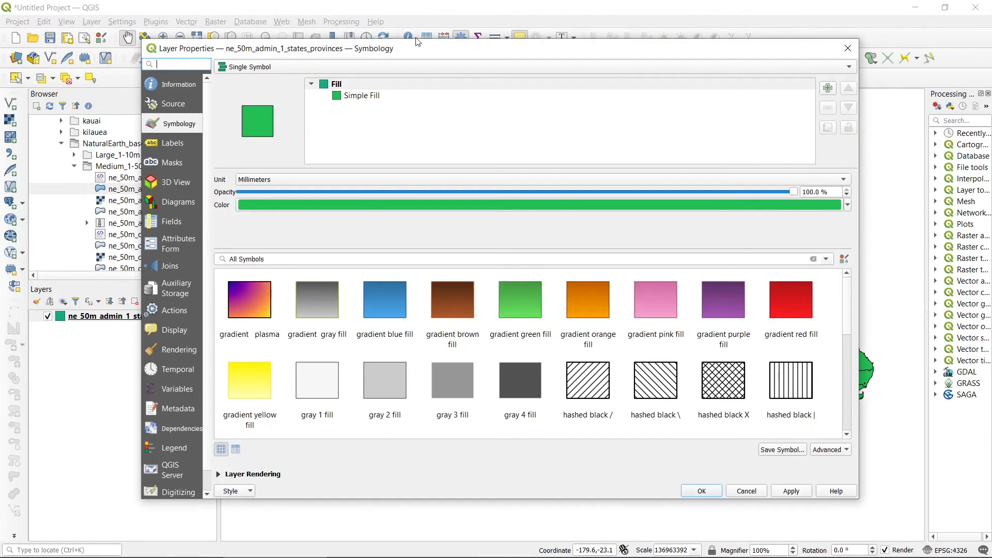
{"action": "left_click_drag", "start_coordinate": [398, 49], "coordinate": [435, 75]}
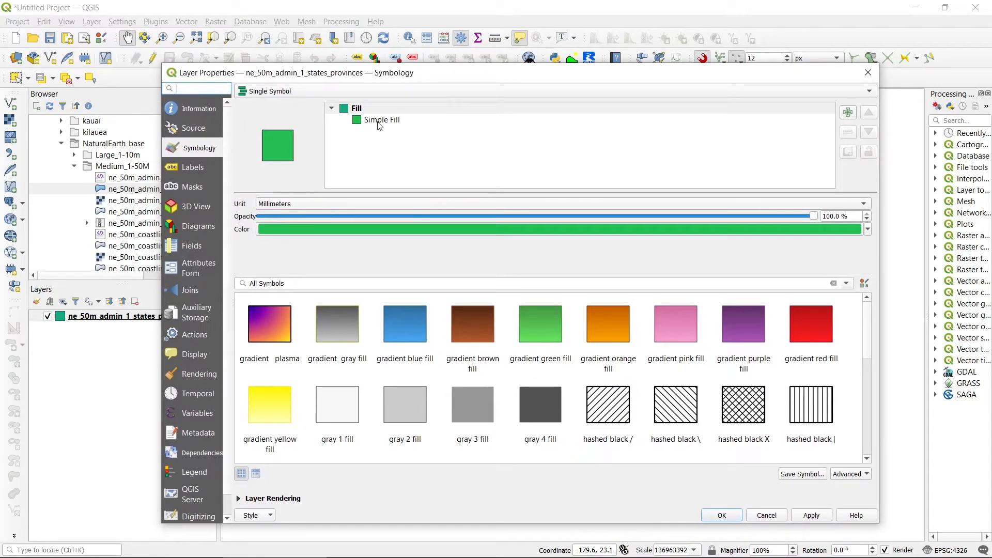
{"action": "left_click", "coordinate": [380, 122]}
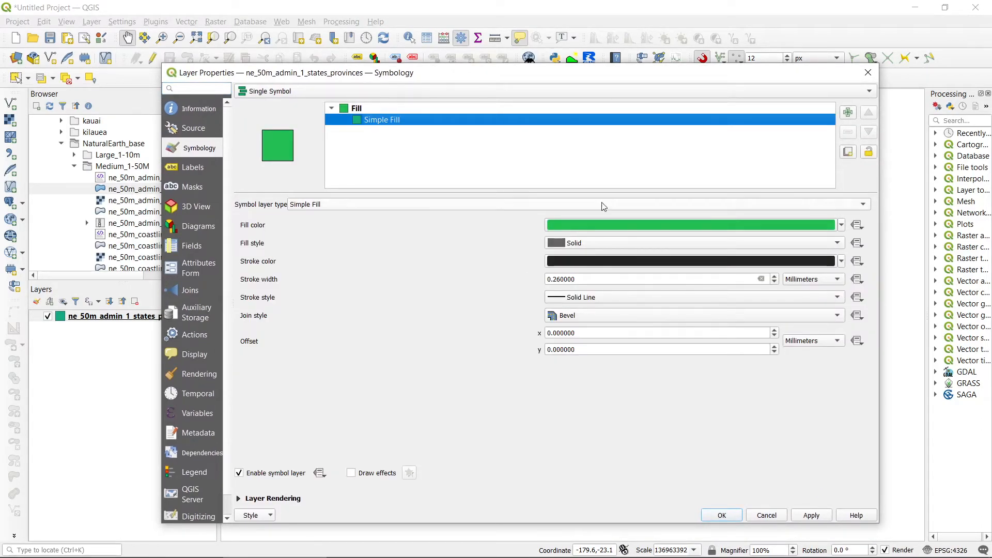
Step: Try the Cross fill style on the Simple Fill, then return it to Solid
{"action": "left_click", "coordinate": [589, 243]}
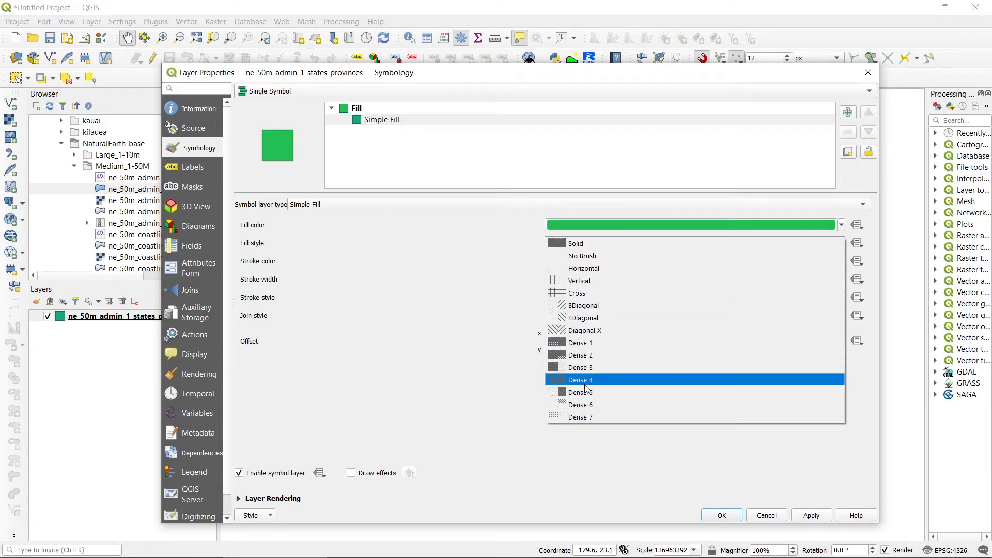
{"action": "left_click", "coordinate": [593, 295]}
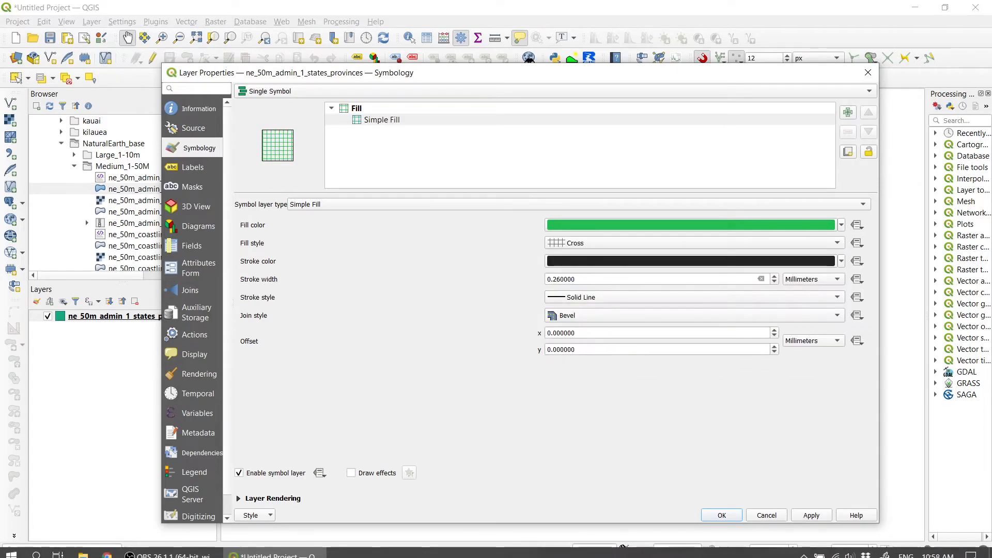
{"action": "left_click", "coordinate": [618, 248]}
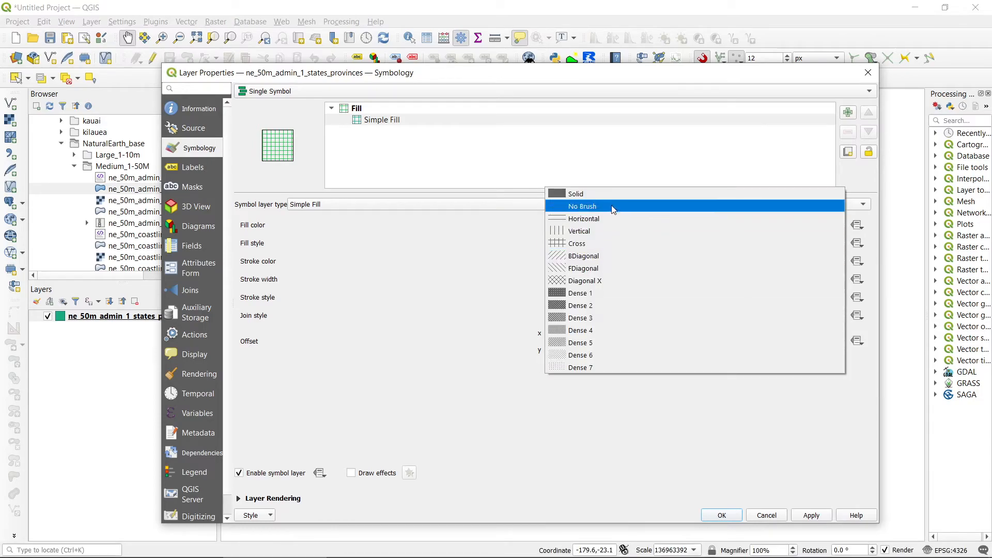
{"action": "left_click", "coordinate": [557, 195]}
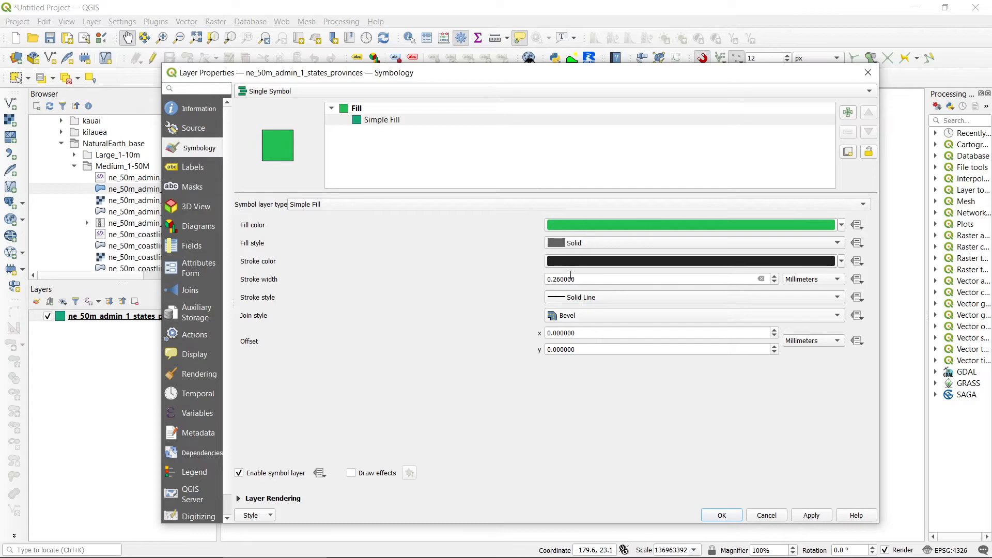
Step: Set the stroke color of the Simple Fill to red (#ff0707)
{"action": "left_click", "coordinate": [589, 262]}
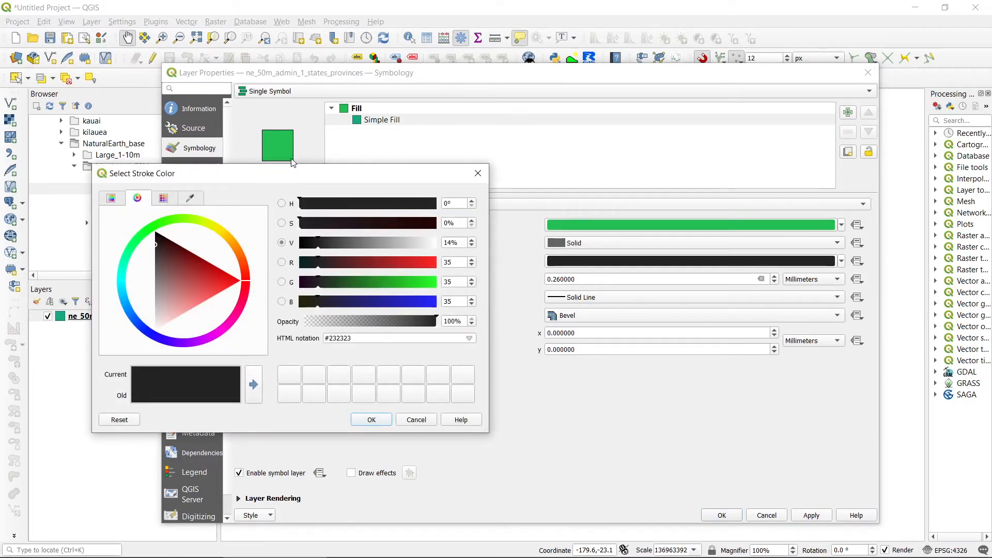
{"action": "left_click", "coordinate": [239, 286]}
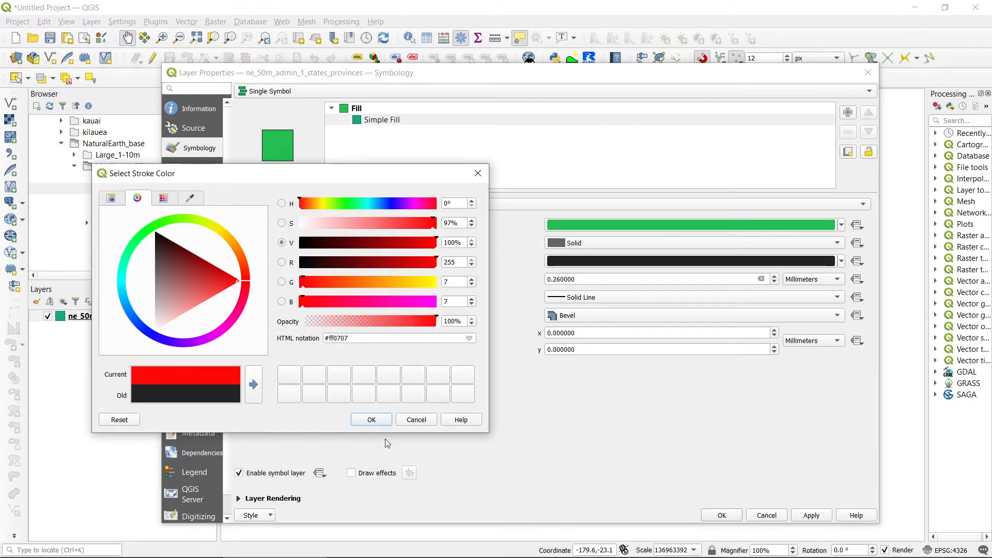
{"action": "left_click", "coordinate": [383, 424]}
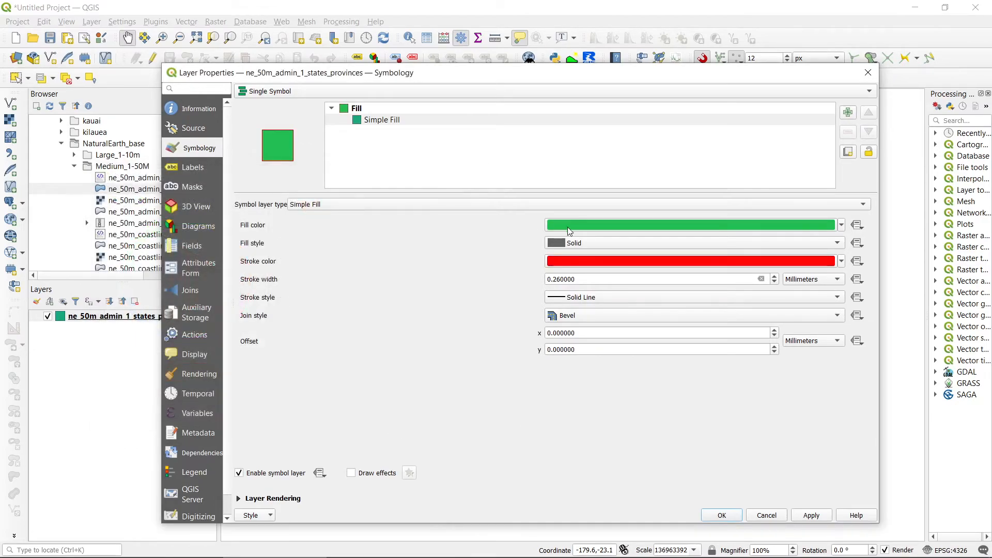
Step: Increase the stroke width of the Simple Fill to 0.66, keeping millimeters as its unit
{"action": "left_click", "coordinate": [774, 276]}
{"action": "left_click", "coordinate": [774, 276]}
{"action": "left_click", "coordinate": [774, 275]}
{"action": "left_click", "coordinate": [773, 276]}
{"action": "left_click", "coordinate": [775, 282]}
{"action": "left_click", "coordinate": [775, 282]}
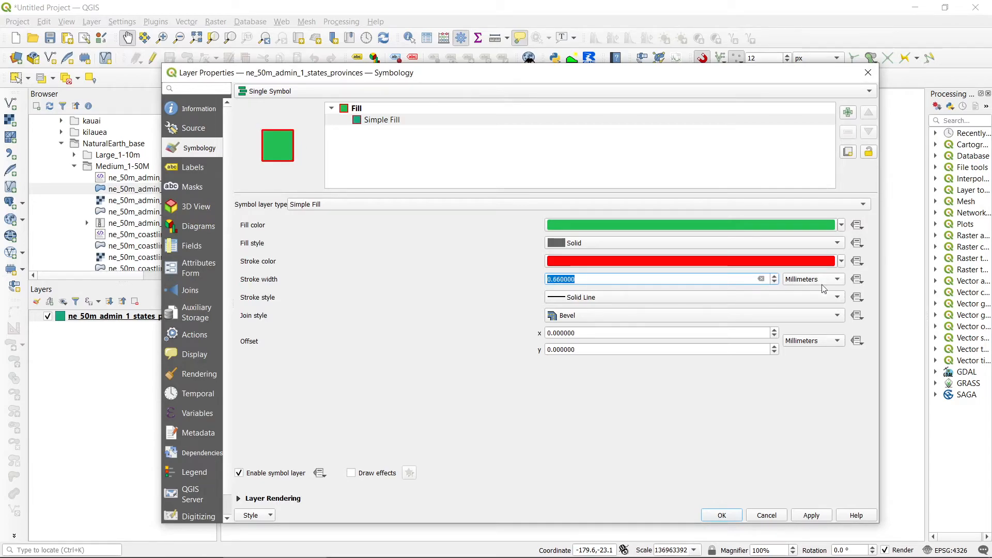
{"action": "left_click", "coordinate": [811, 279]}
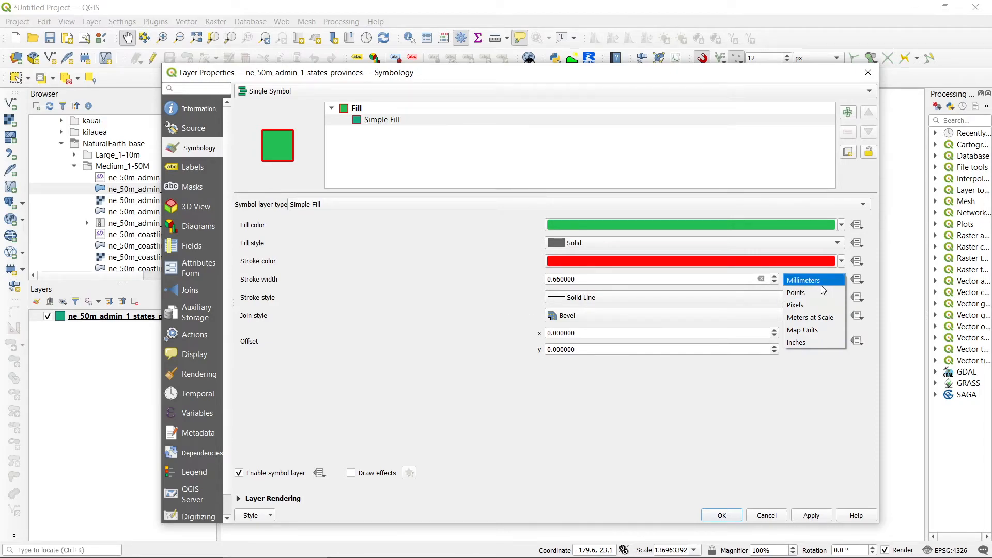
{"action": "key", "text": "Escape"}
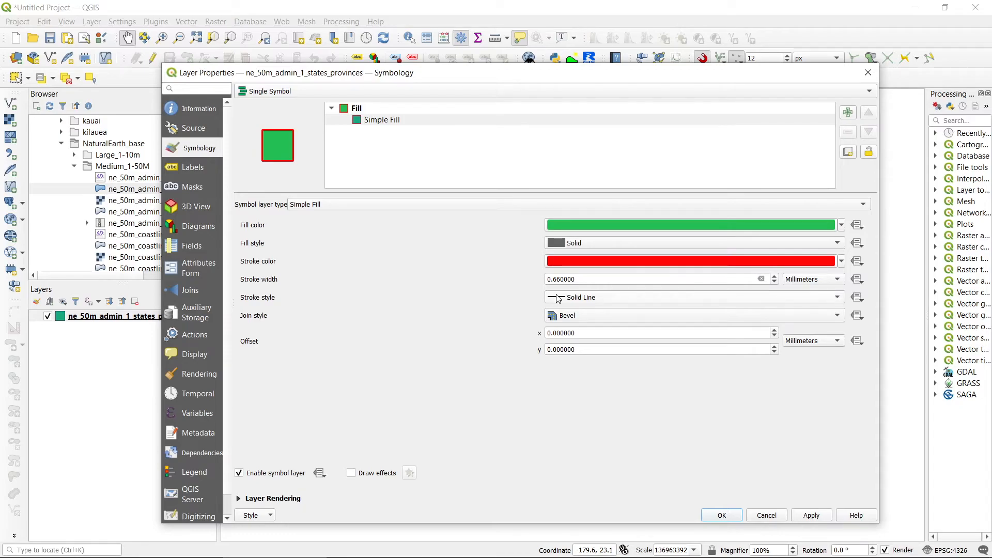
Step: Keep Solid Line as the stroke style and apply the updated symbology to the layer
{"action": "left_click", "coordinate": [646, 297]}
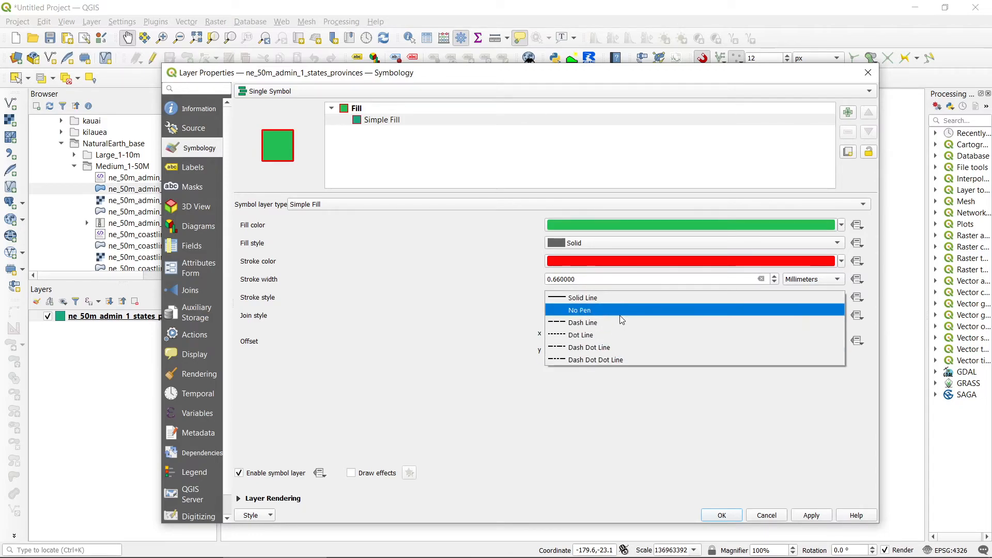
{"action": "left_click", "coordinate": [618, 298]}
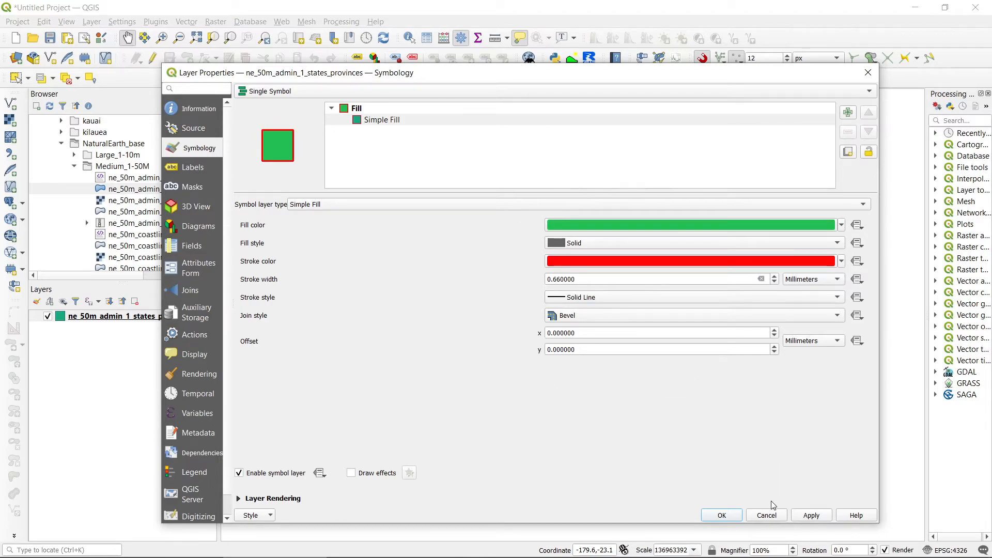
{"action": "left_click", "coordinate": [718, 516]}
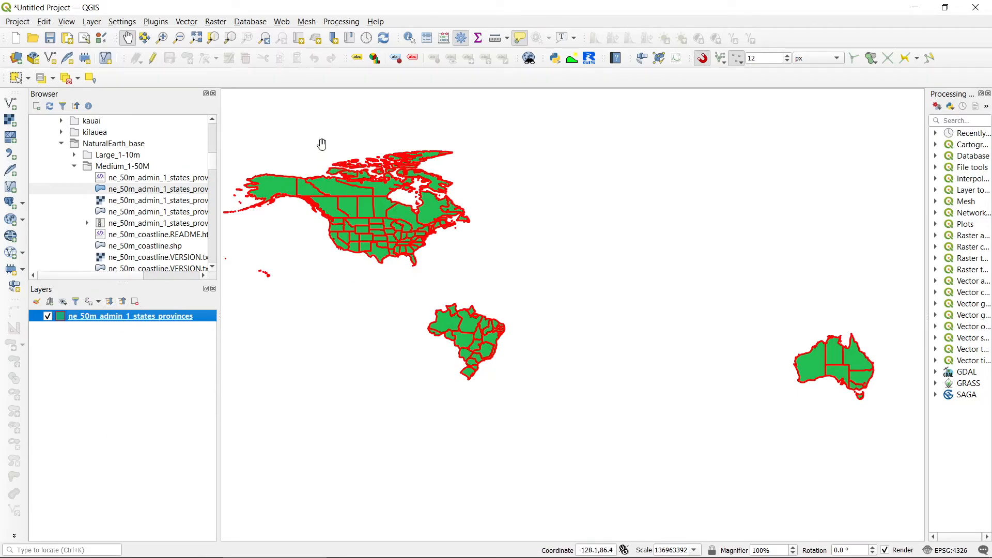
Step: Pan the map to bring the Americas toward the centre, and zoom in and partly back out over the central United States
{"action": "mouse_move", "coordinate": [367, 258]}
{"action": "mouse_move", "coordinate": [432, 235]}
{"action": "left_click_drag", "start_coordinate": [428, 258], "coordinate": [516, 379]}
{"action": "left_click_drag", "start_coordinate": [699, 430], "coordinate": [699, 305]}
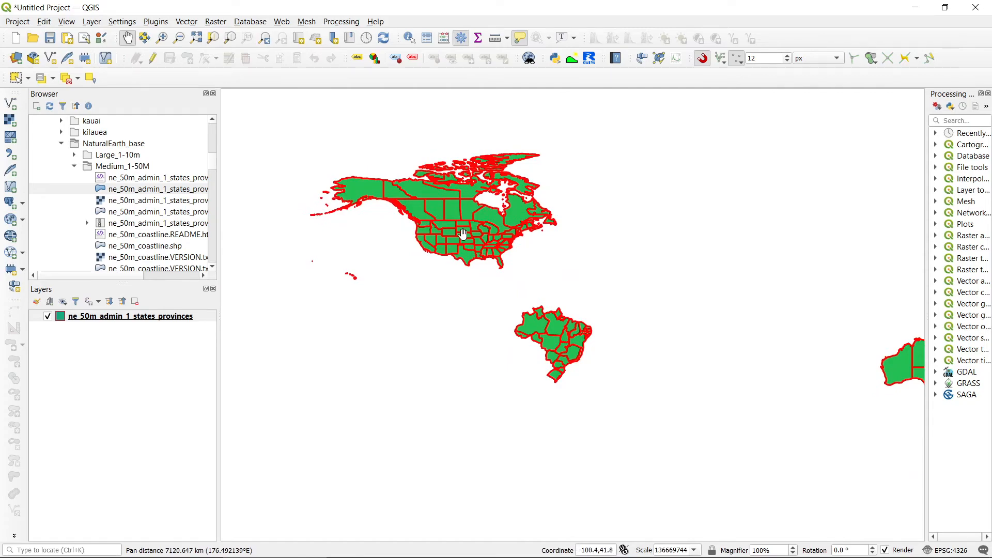
{"action": "scroll", "coordinate": [462, 231], "scroll_direction": "up", "scroll_amount": 4}
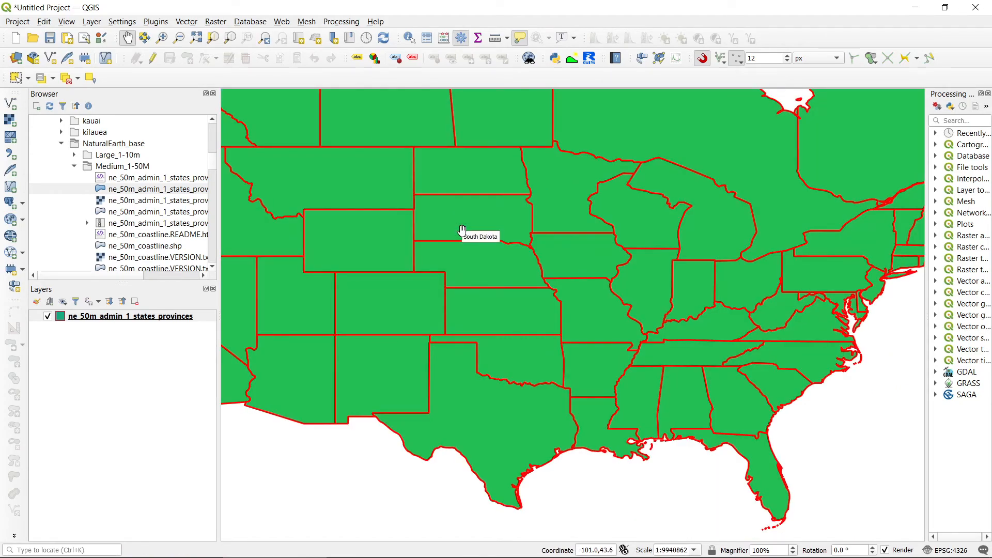
{"action": "scroll", "coordinate": [462, 230], "scroll_direction": "down", "scroll_amount": 2}
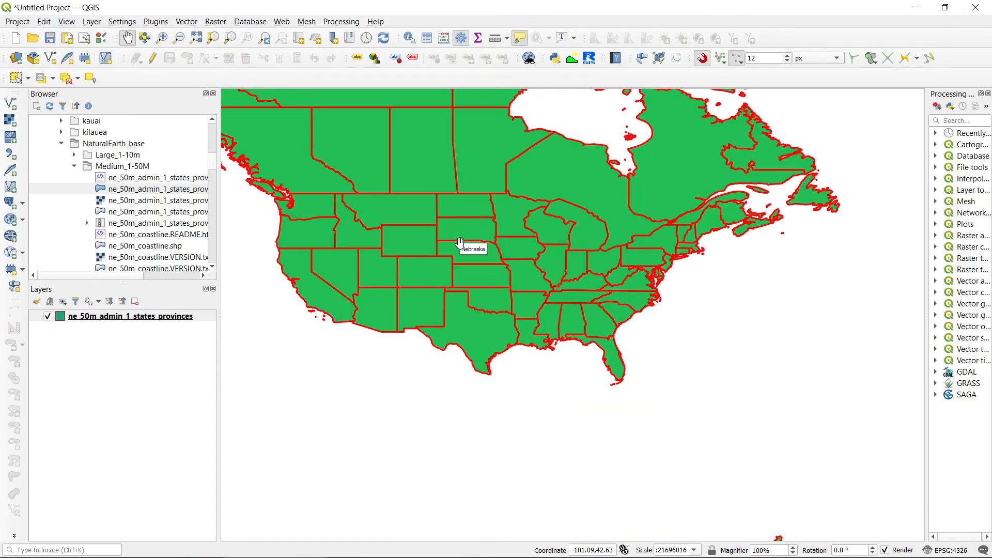
Step: Use the Zoom In tool to frame the western United States and closer in on the rectangular state of Wyoming
{"action": "left_click", "coordinate": [164, 39]}
{"action": "left_click_drag", "start_coordinate": [352, 205], "coordinate": [488, 339]}
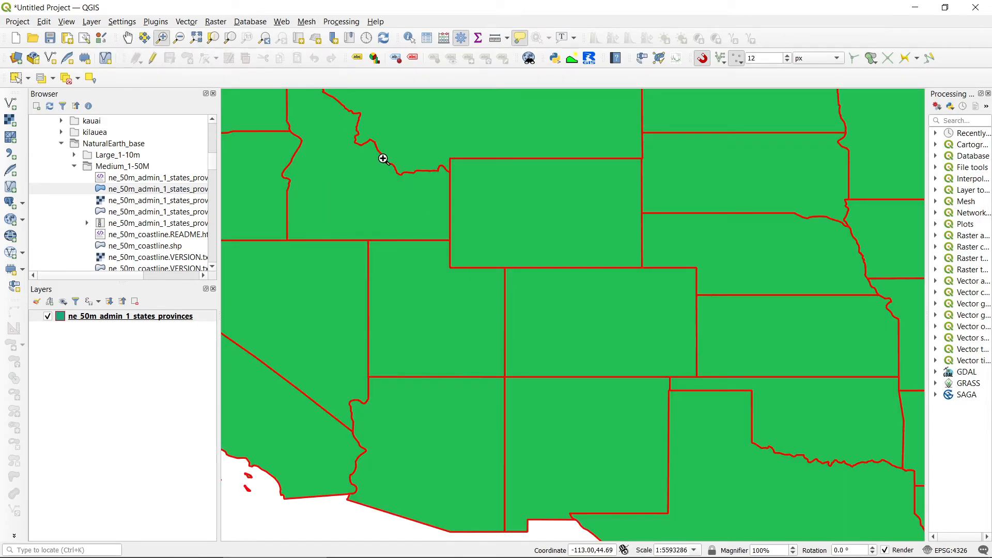
{"action": "left_click_drag", "start_coordinate": [425, 134], "coordinate": [667, 287]}
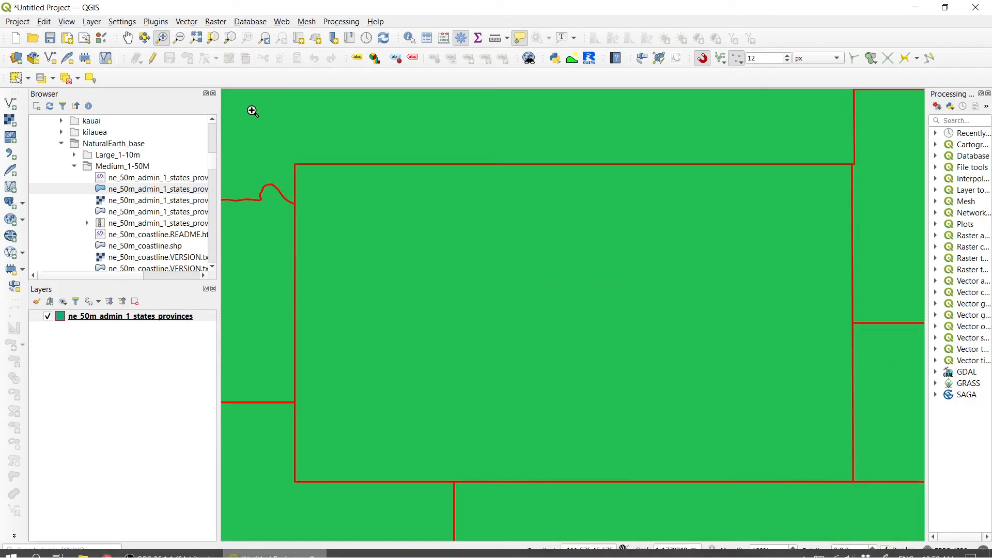
Step: Zoom the map out to its full extent and return to the previous close-up view of Wyoming
{"action": "left_click", "coordinate": [196, 39]}
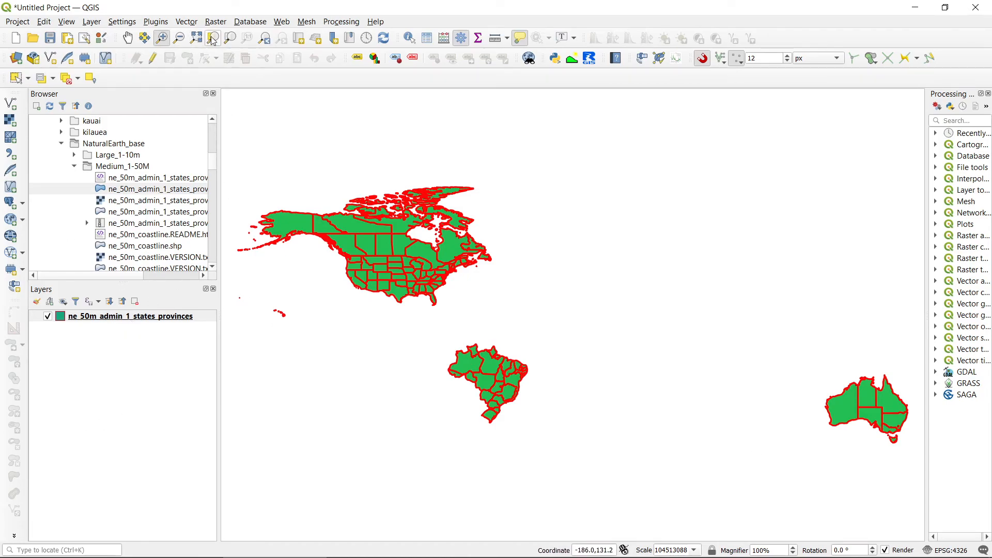
{"action": "left_click", "coordinate": [265, 39]}
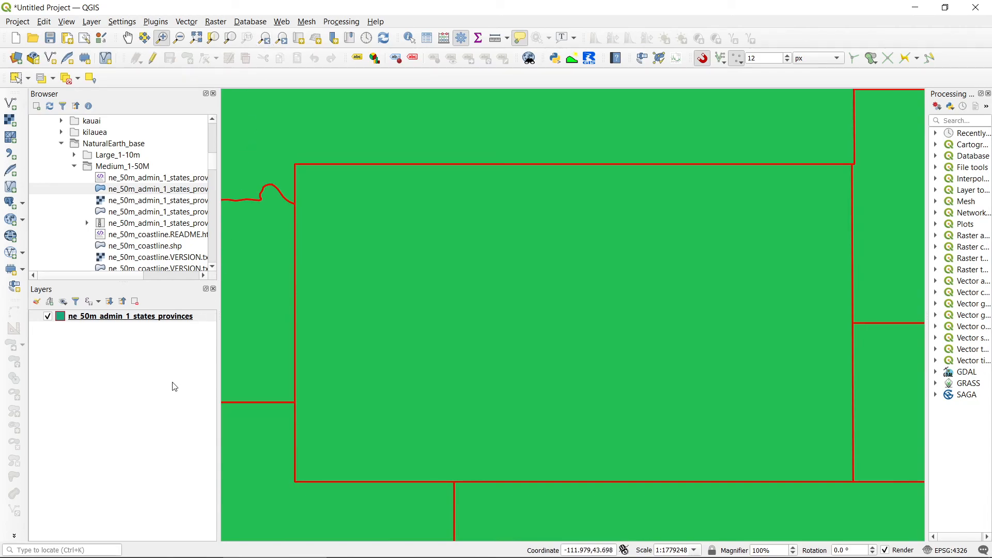
Step: Zoom the map to the extent of the ne_50m_admin_1_states_provinces layer
{"action": "right_click", "coordinate": [153, 318]}
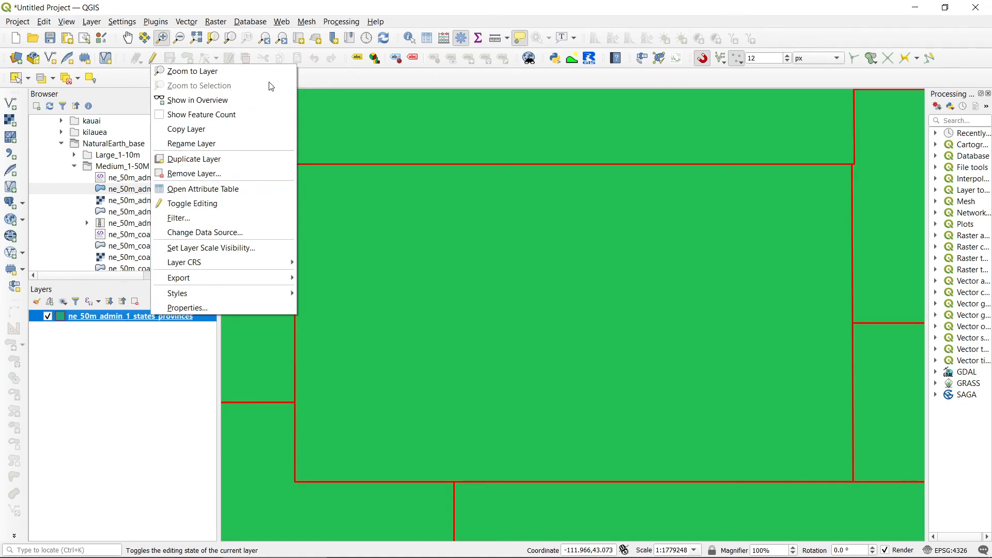
{"action": "left_click", "coordinate": [204, 77]}
{"action": "mouse_move", "coordinate": [313, 212]}
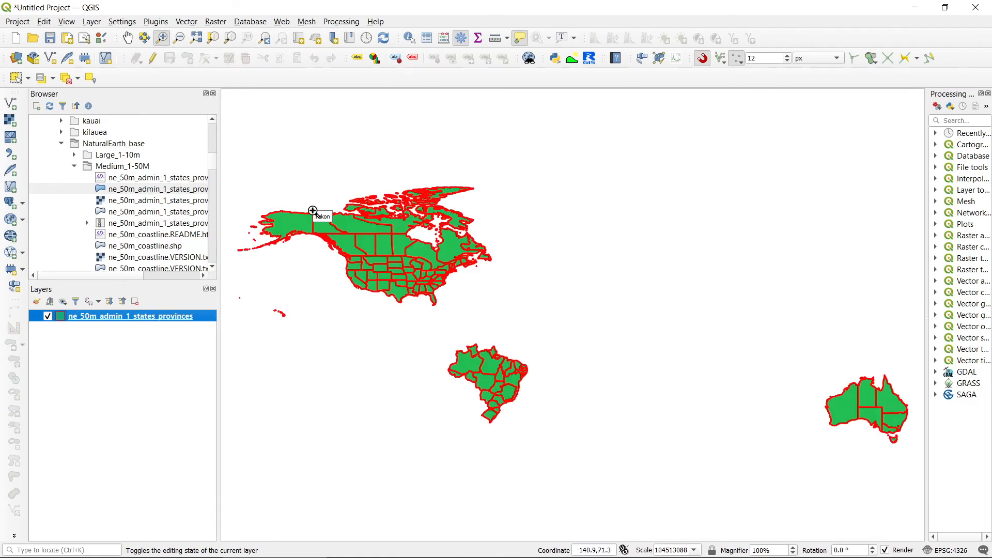